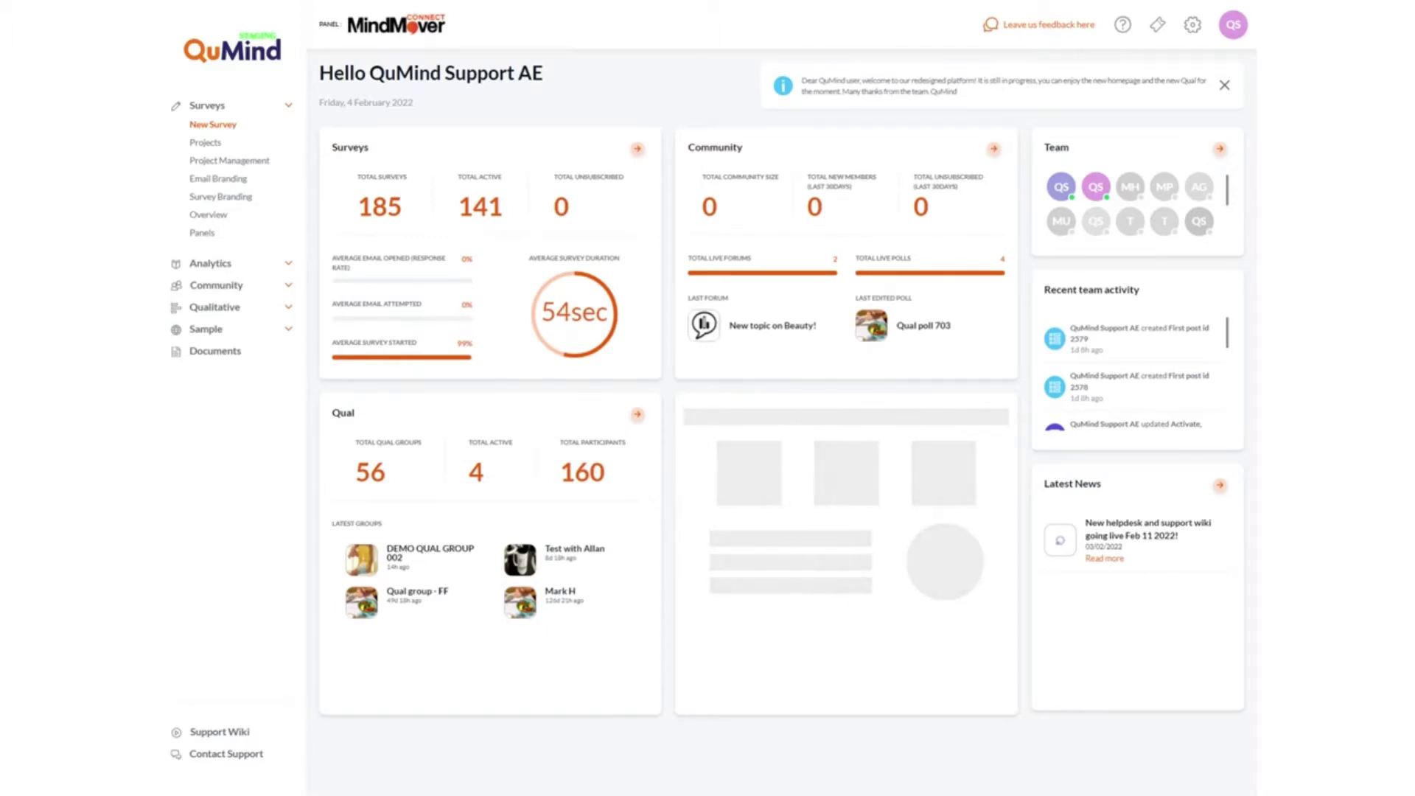
# Collapse Surveys in the sidebar and expand Qualitative to reveal Create, Groups, Projects and Reports.
pyautogui.click(286, 108)
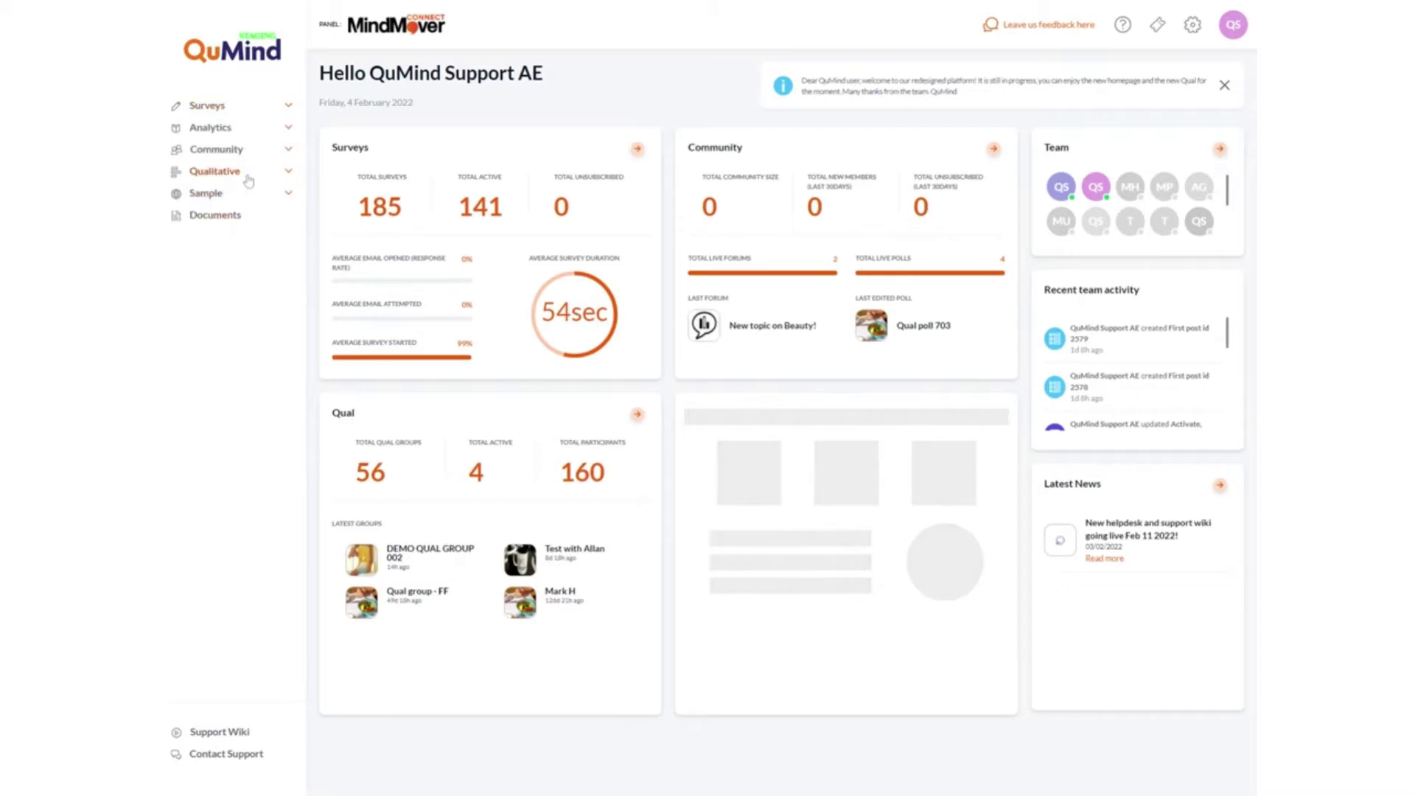
pyautogui.click(289, 176)
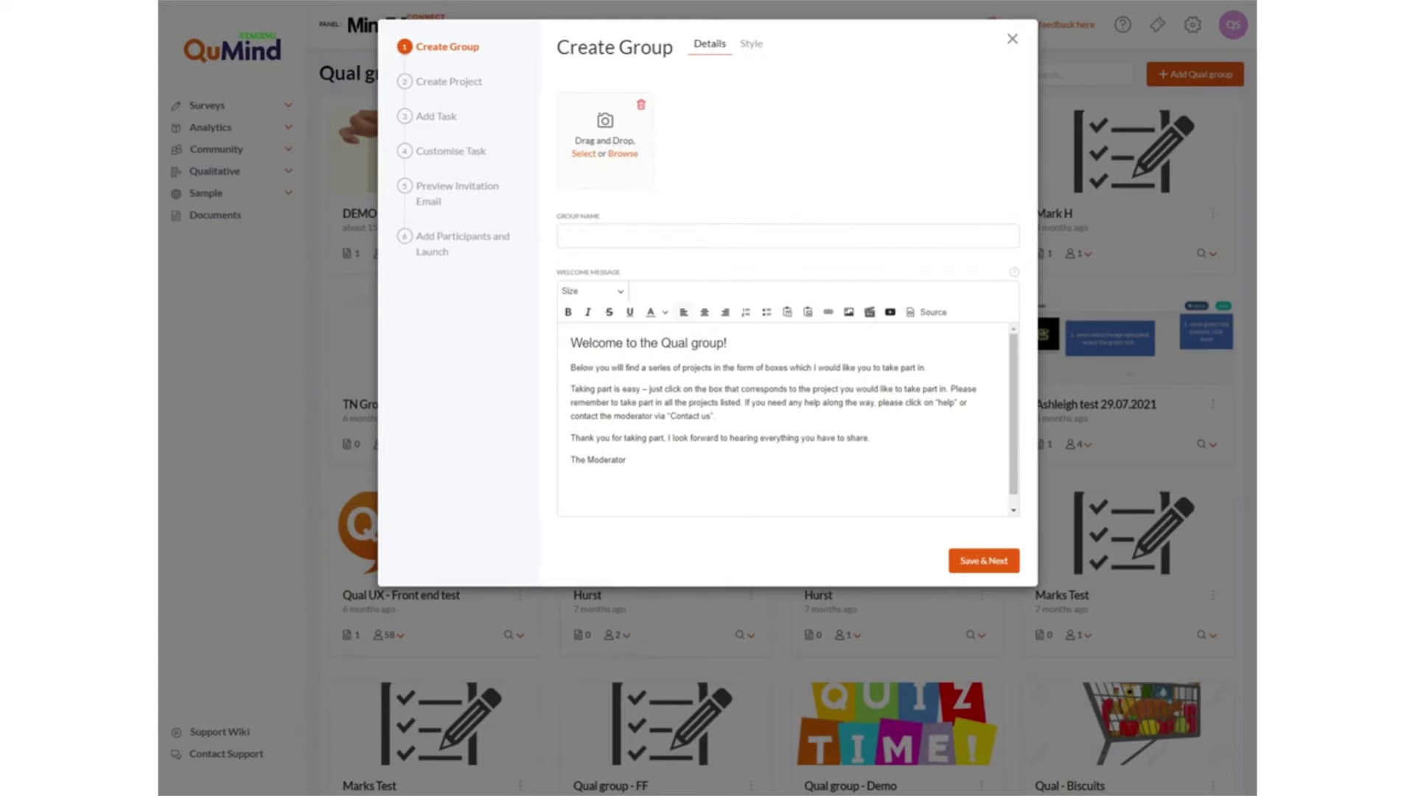
# Autofill 'DEMO GROUP - QM' as the group name, leaving the default welcome message.
pyautogui.press('Down')
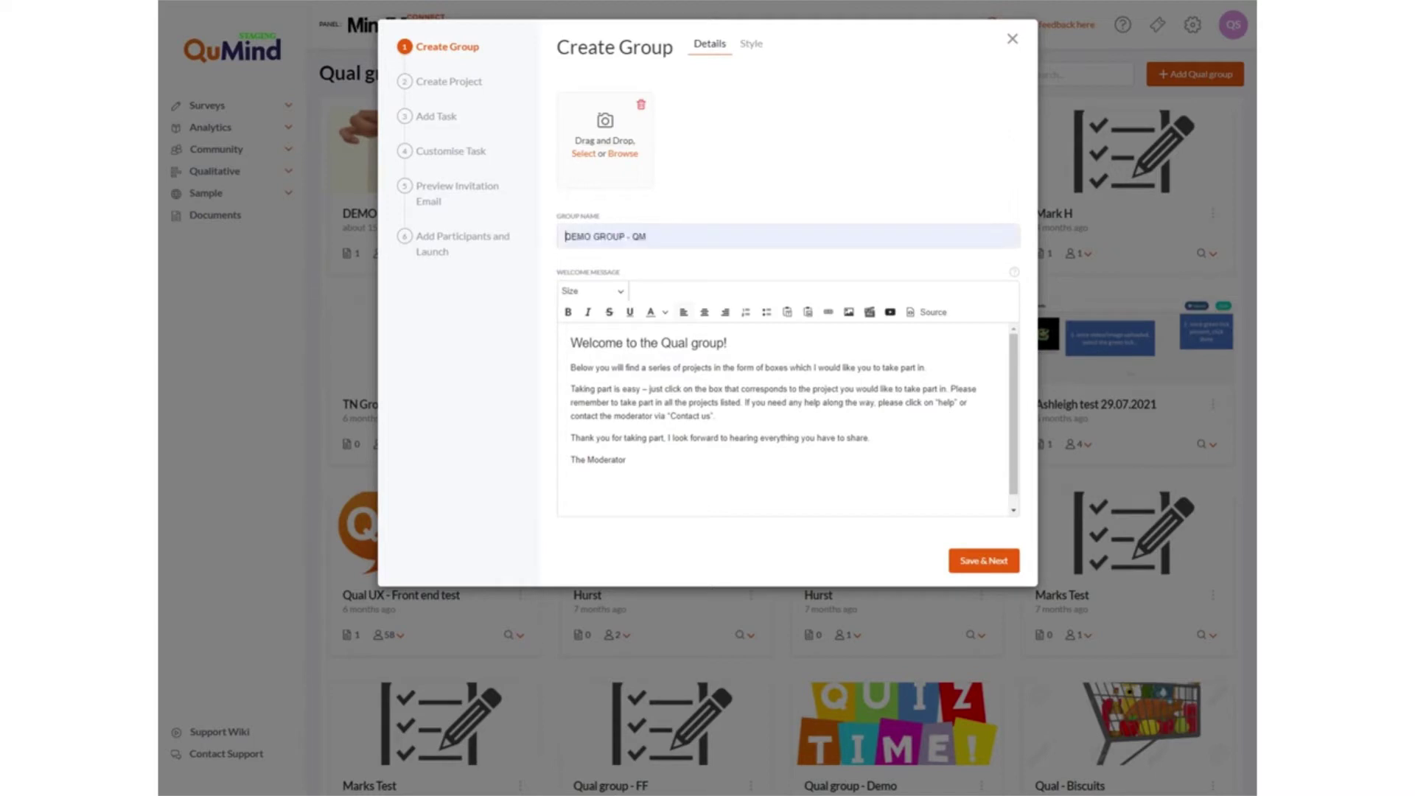
pyautogui.press('Return')
# Save DEMO GROUP - QM and name its first project 'Task area'.
pyautogui.click(982, 566)
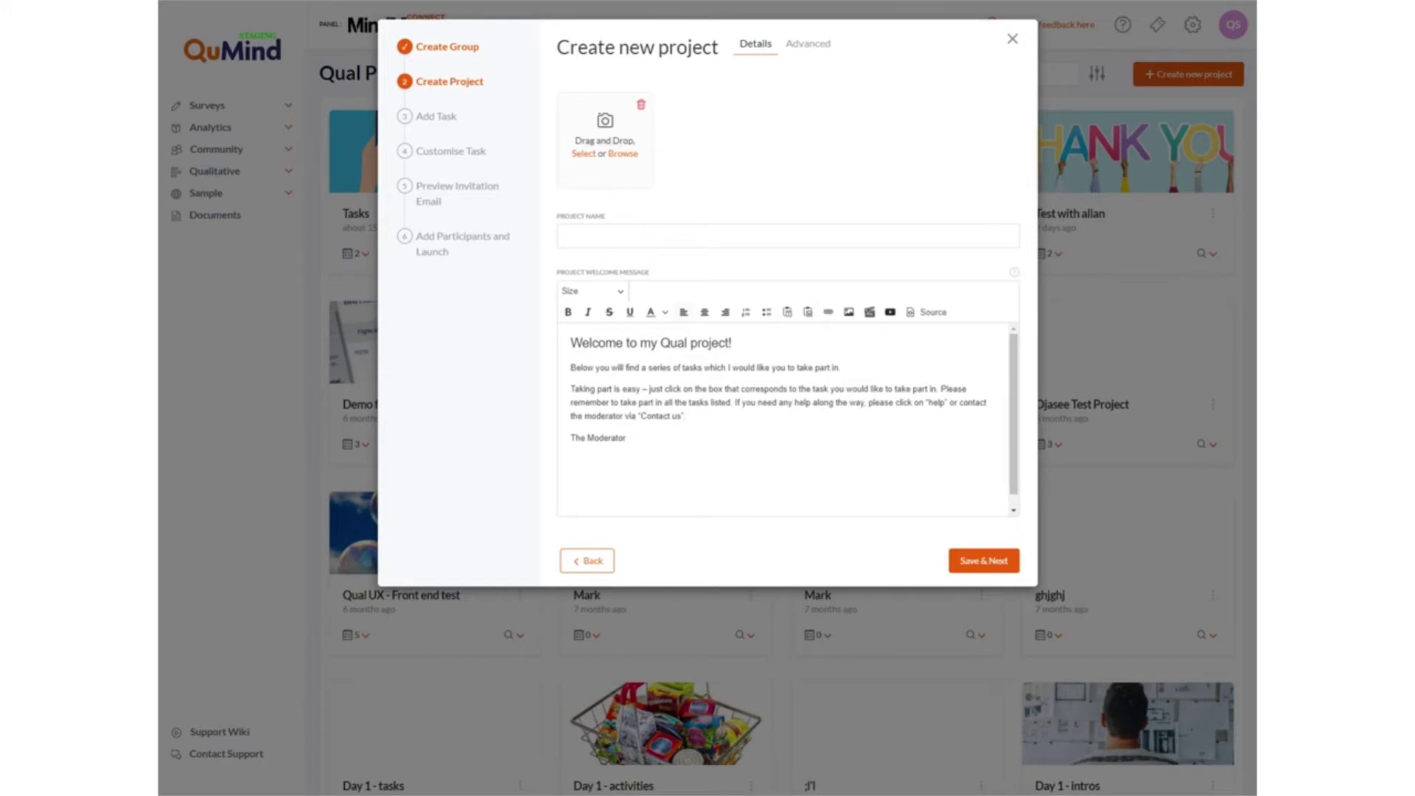
pyautogui.write('Task area')
pyautogui.click(584, 154)
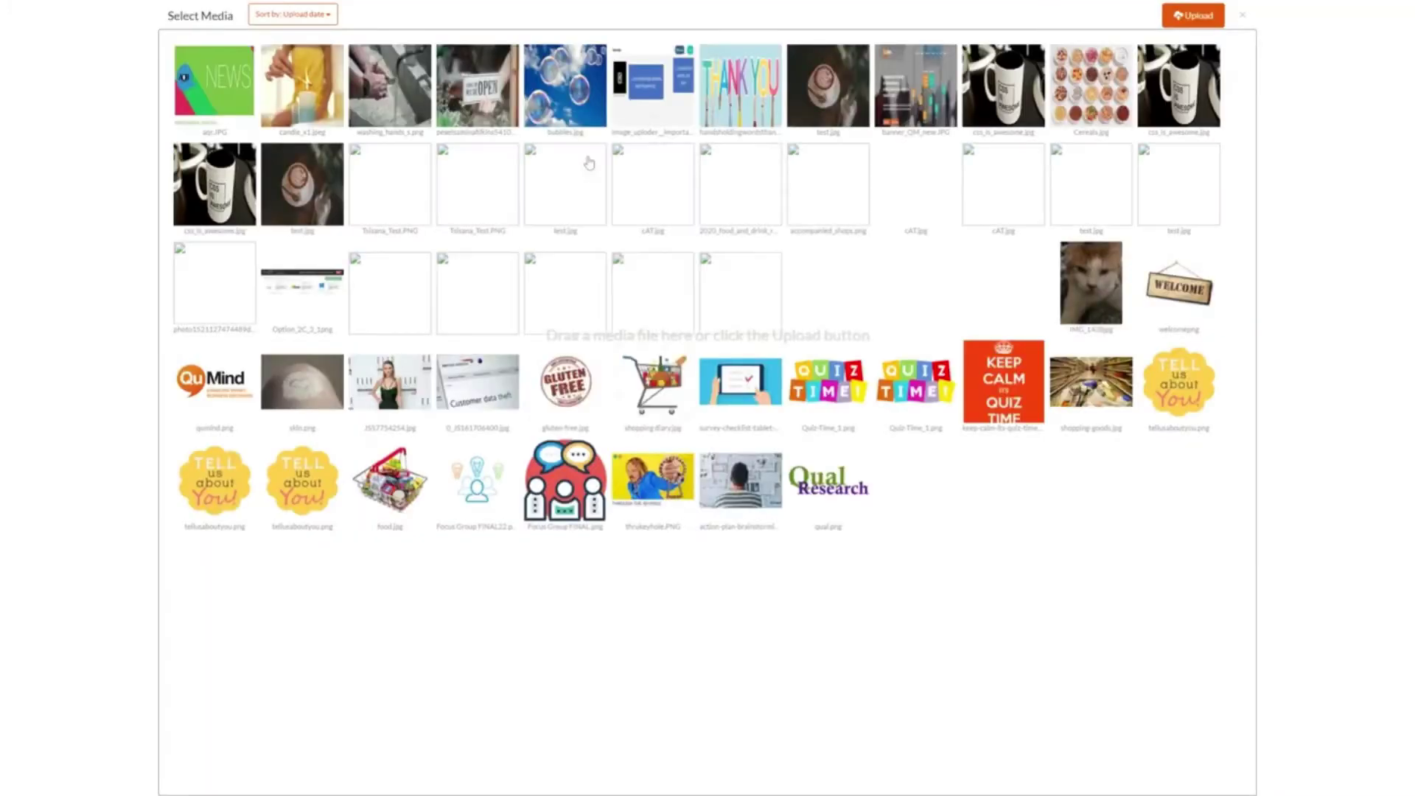
# Use Focus Group FINAL.png from the media library as the Task area project image.
pyautogui.click(1195, 23)
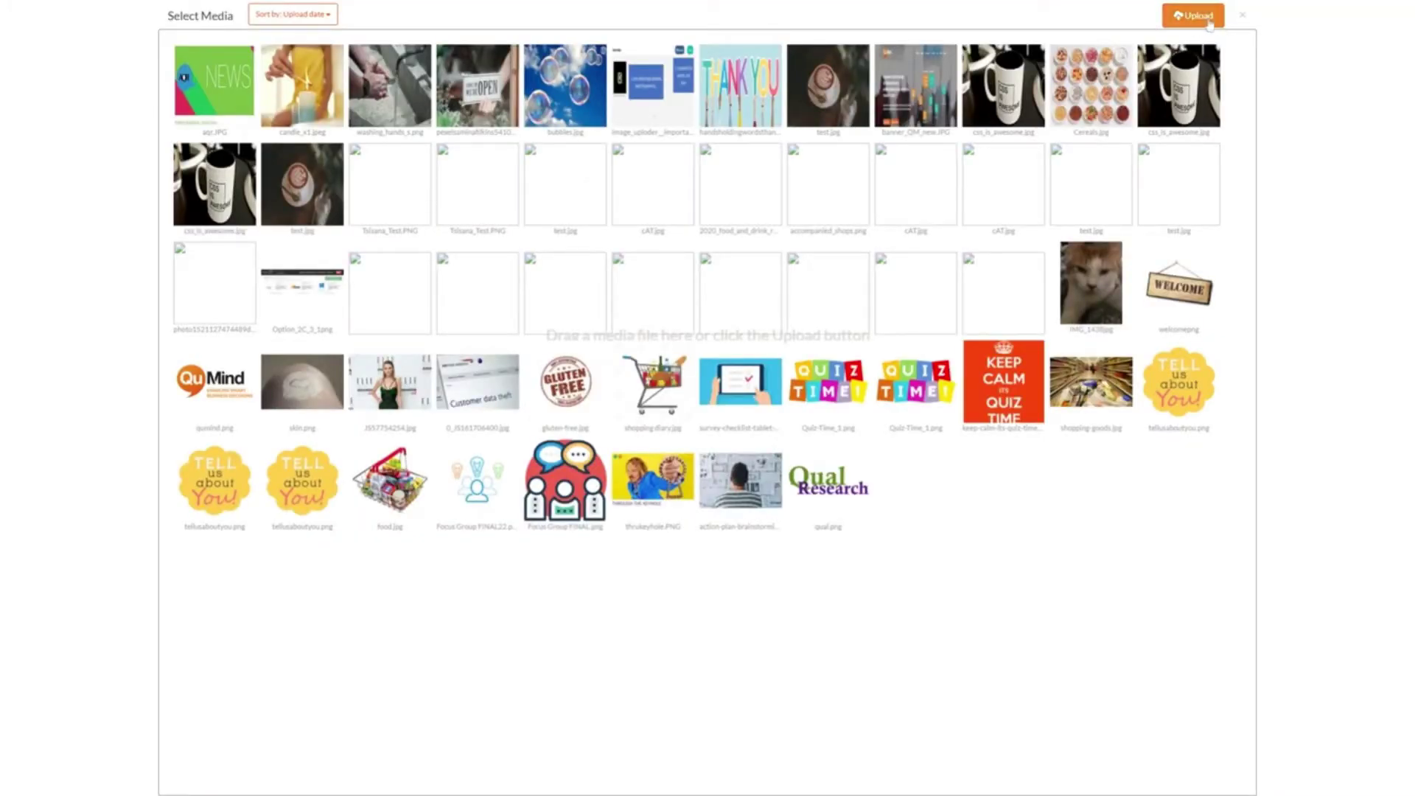
pyautogui.click(564, 486)
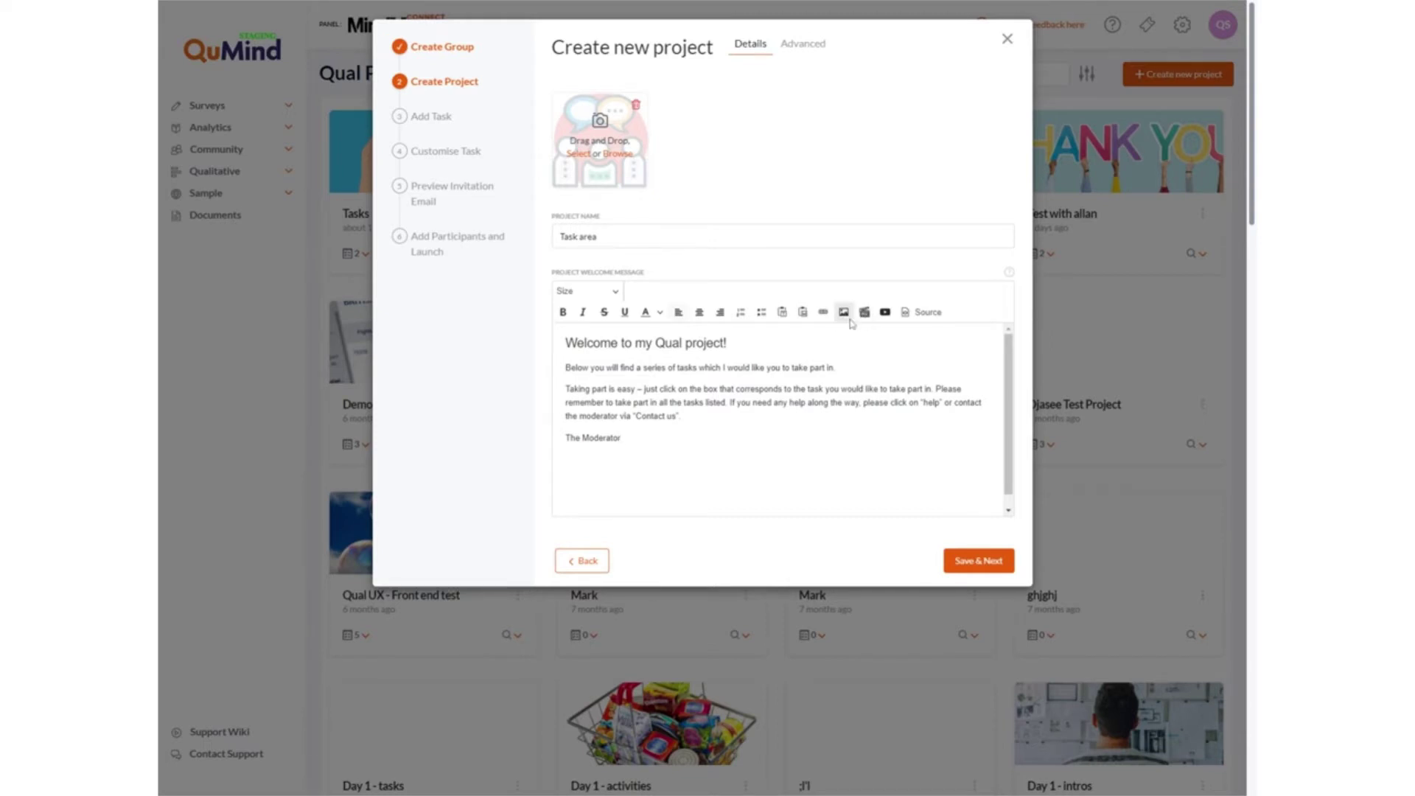
# Save the Task area project and pick Text from the task types as the first task.
pyautogui.click(964, 568)
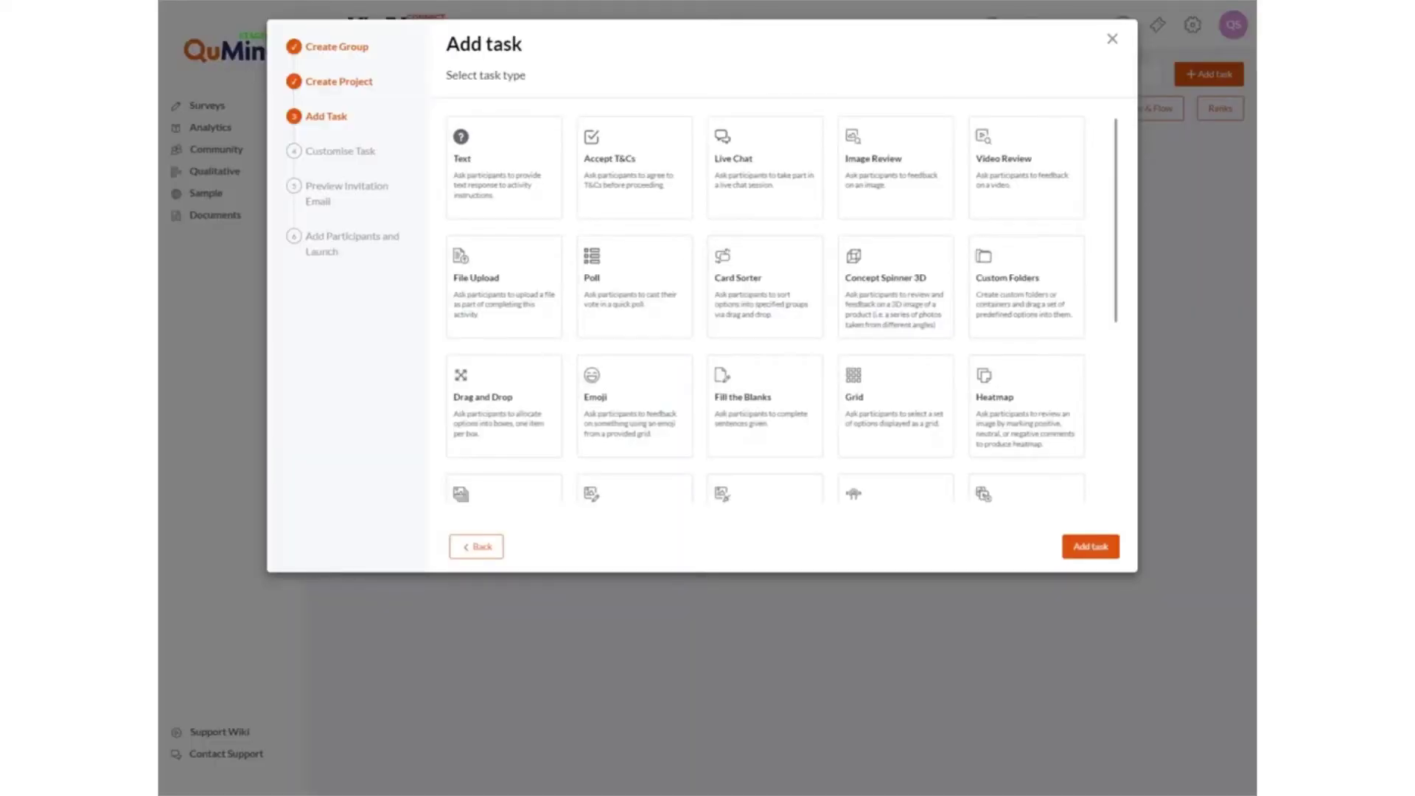
pyautogui.scroll(-1, 936, 333)
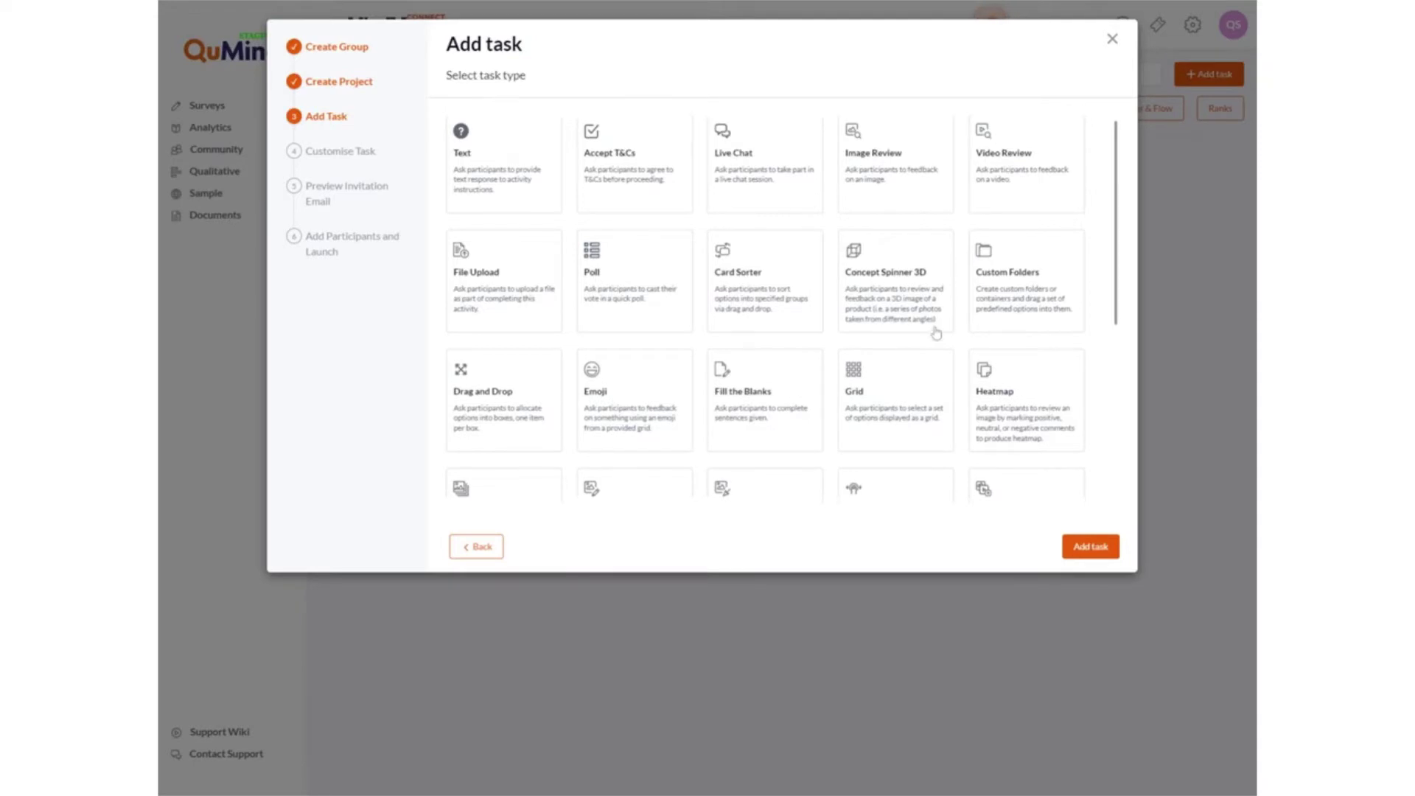
pyautogui.scroll(-2, 937, 333)
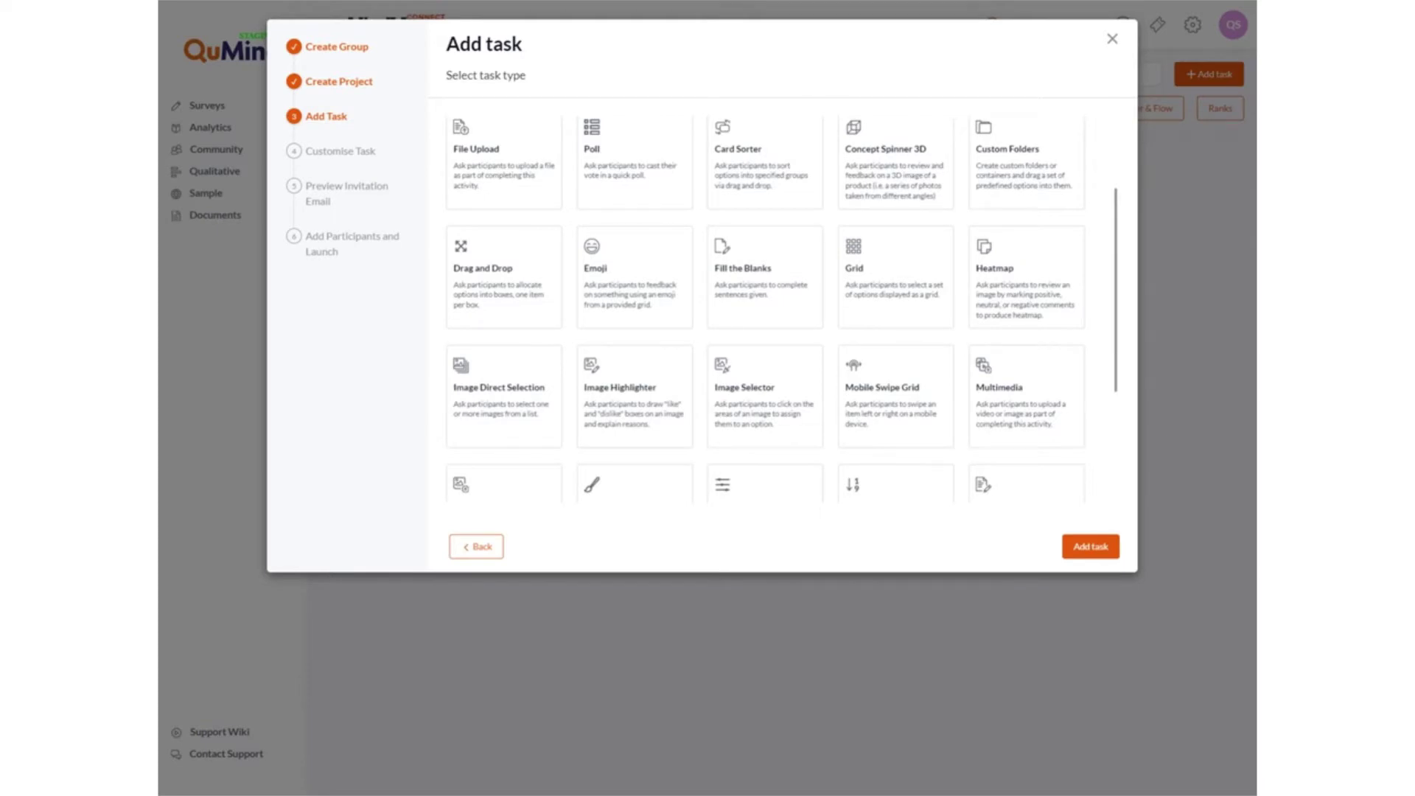
pyautogui.scroll(-2, 937, 333)
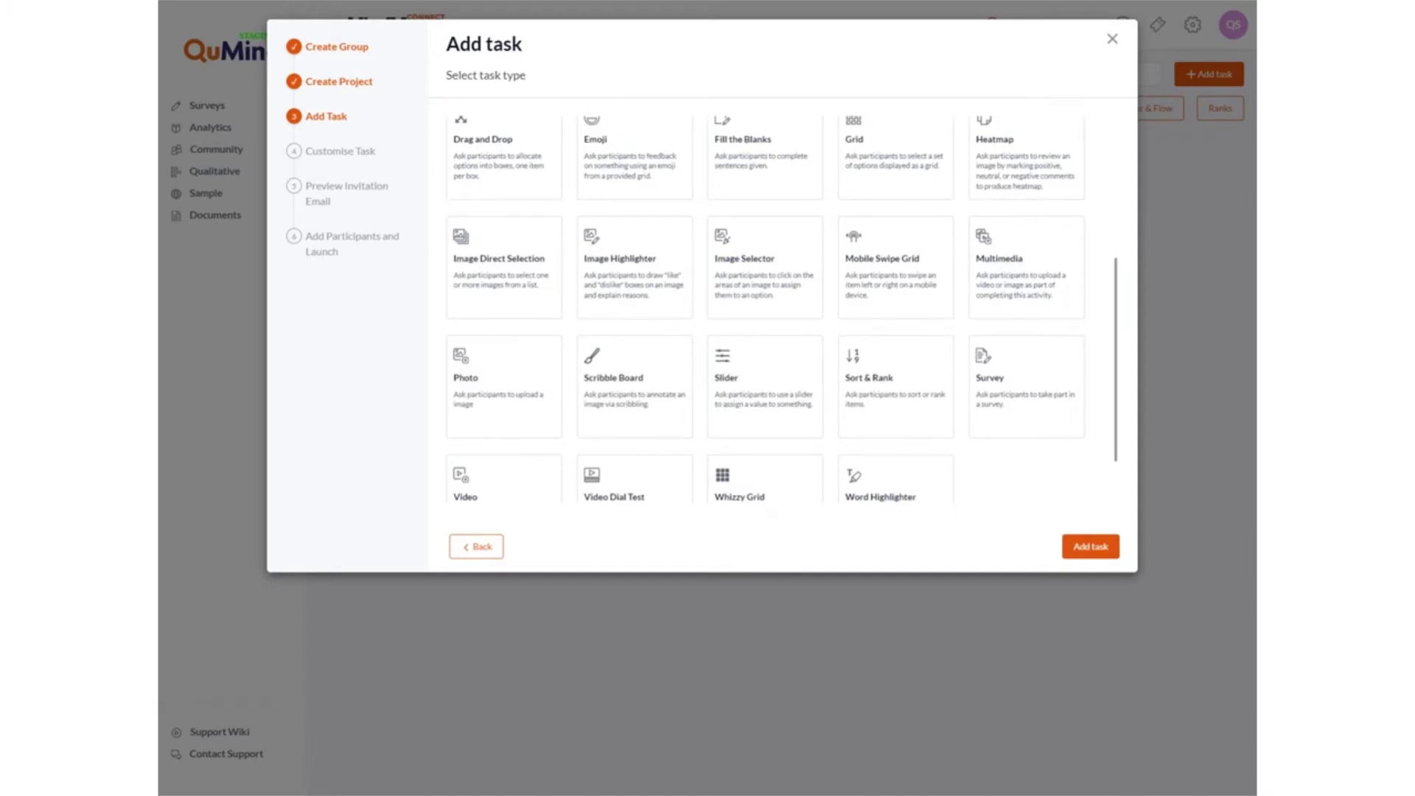
pyautogui.scroll(-1, 936, 331)
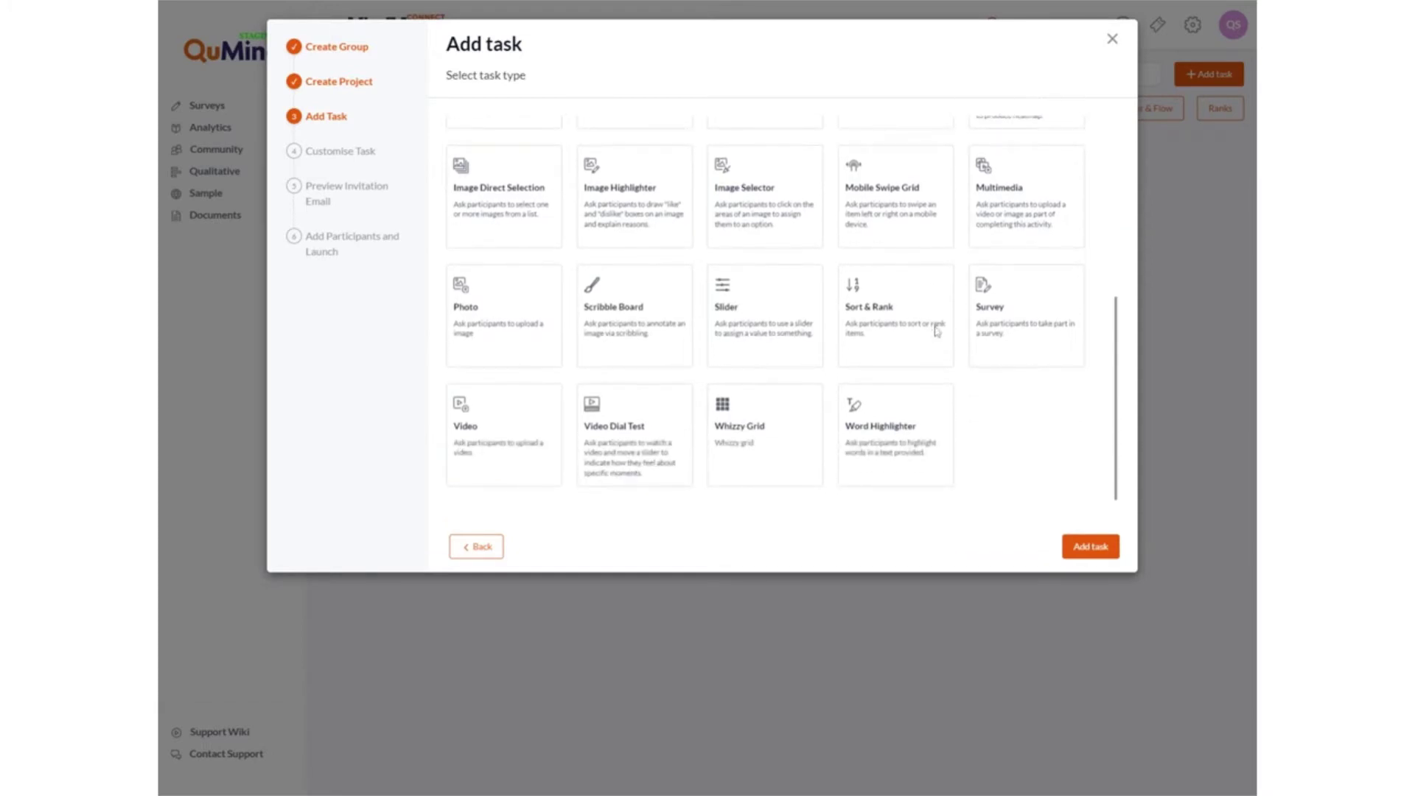
pyautogui.scroll(5, 937, 332)
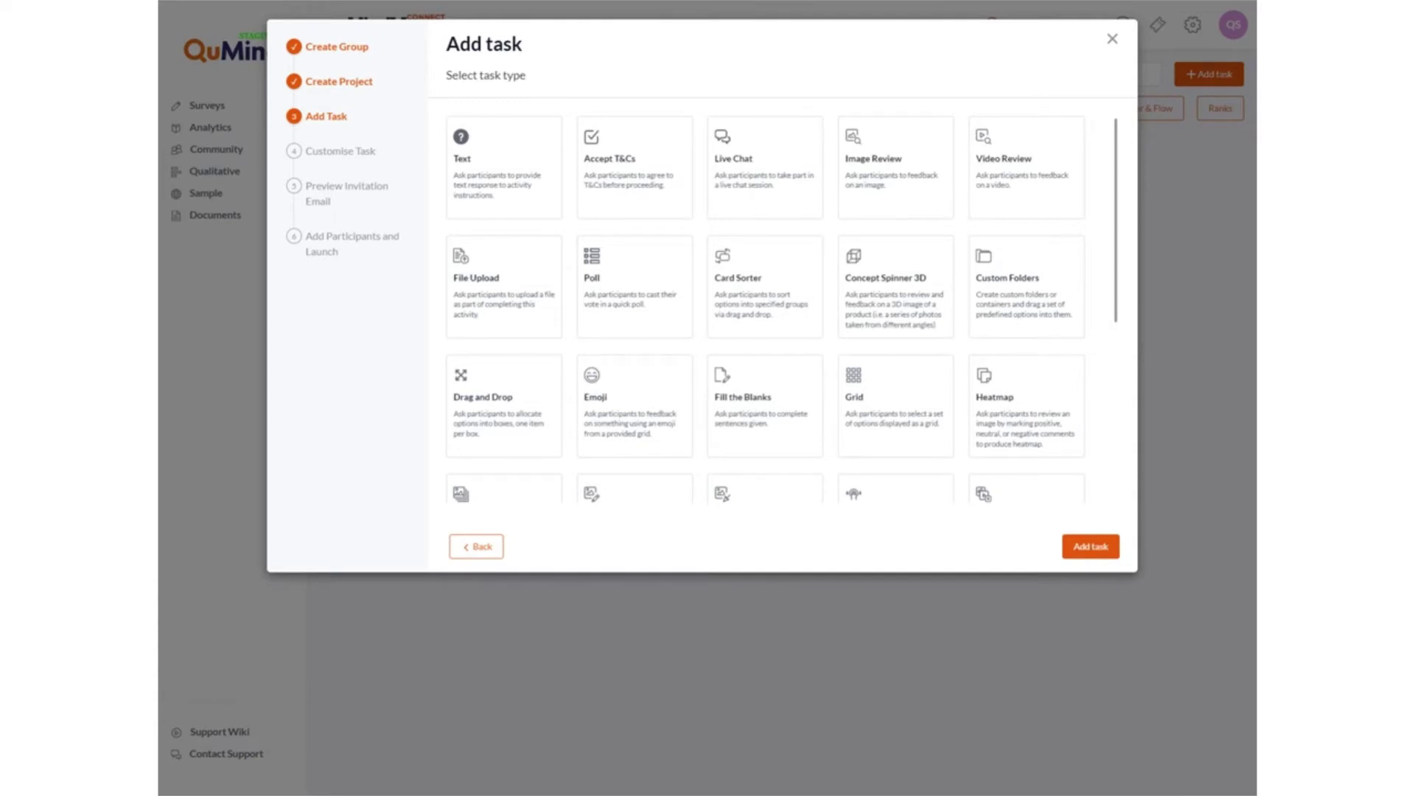
pyautogui.click(486, 192)
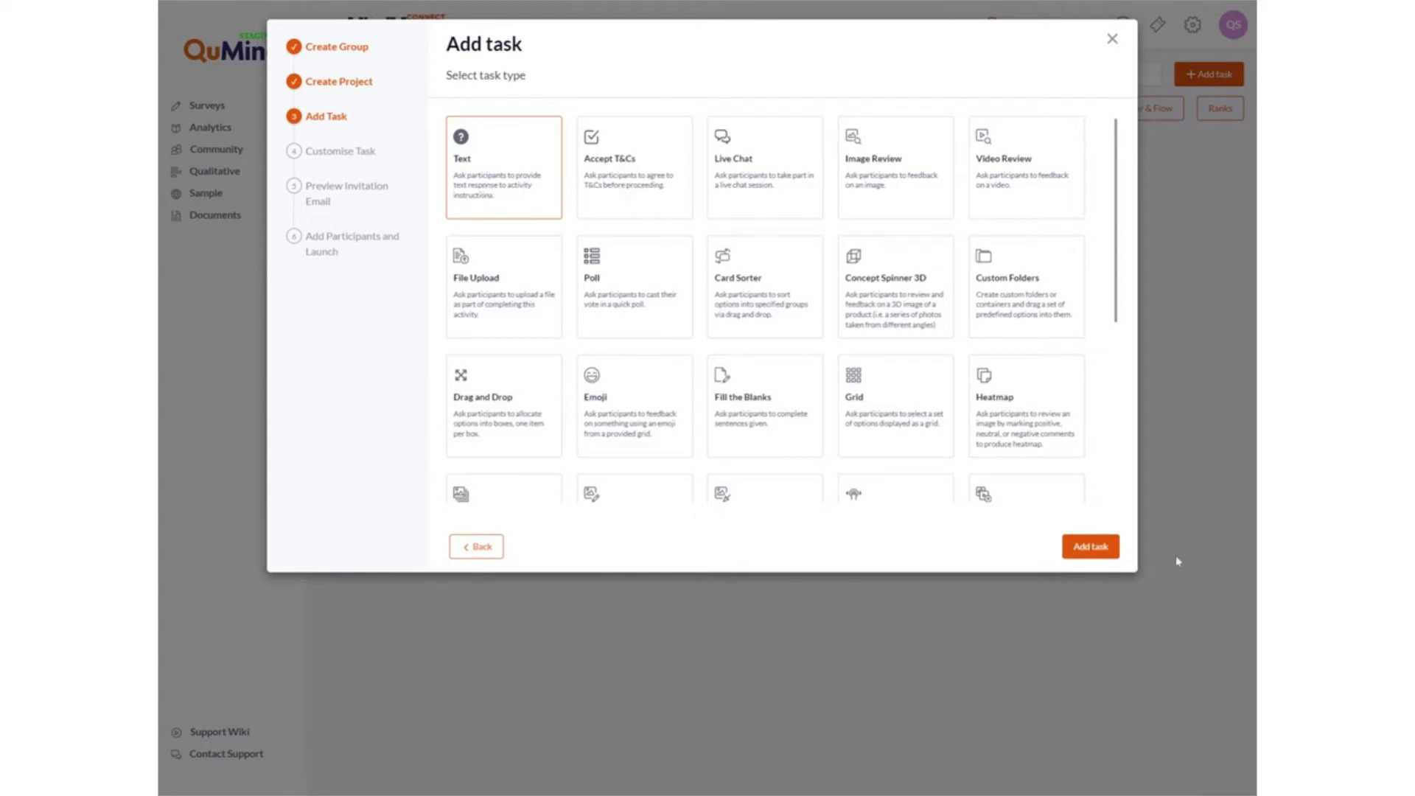
# Create the Text task titled 'Task 1 - Monday' with description 'Please tell us about yourself...'.
pyautogui.click(1073, 547)
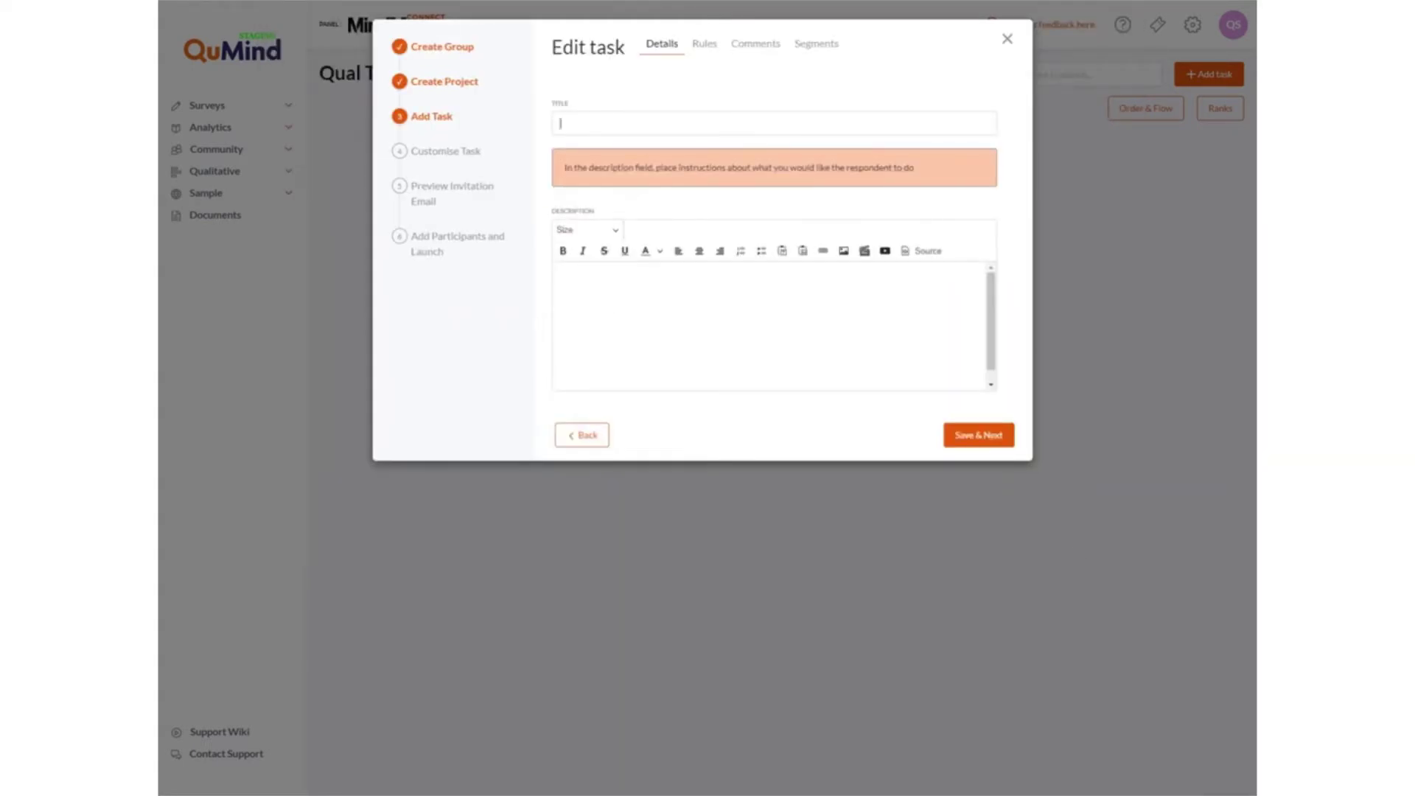
pyautogui.click(696, 124)
pyautogui.write('task 1')
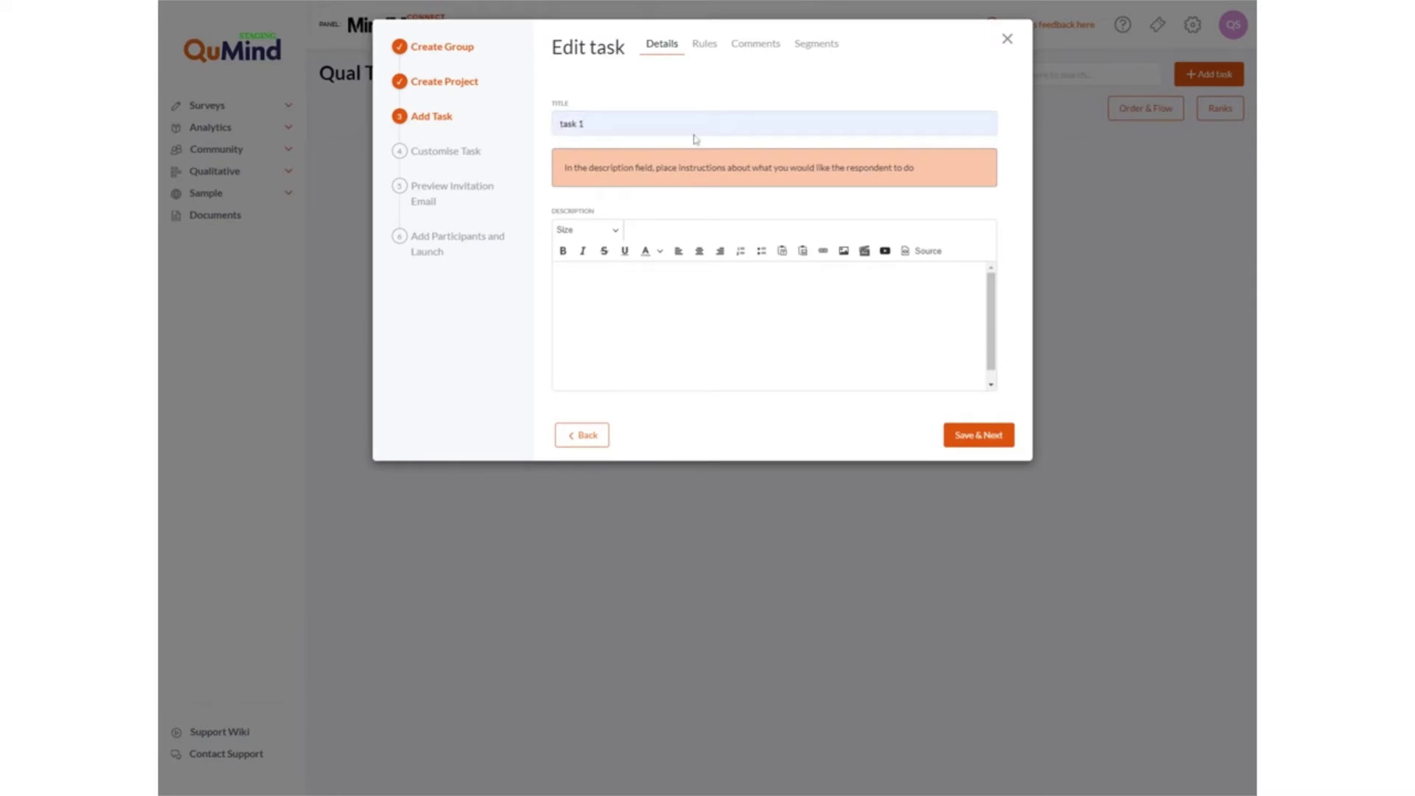
pyautogui.write(' - Monday')
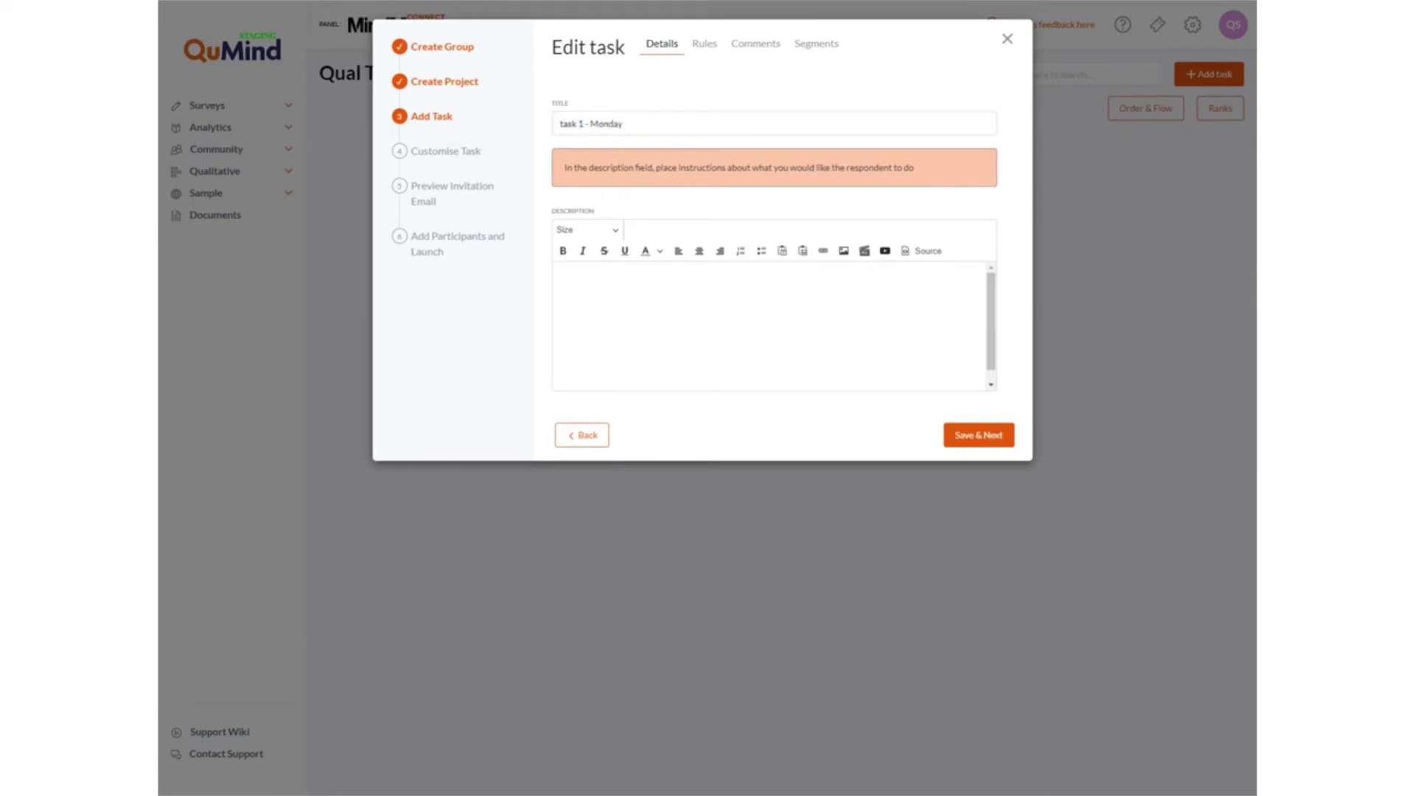
pyautogui.press('Home')
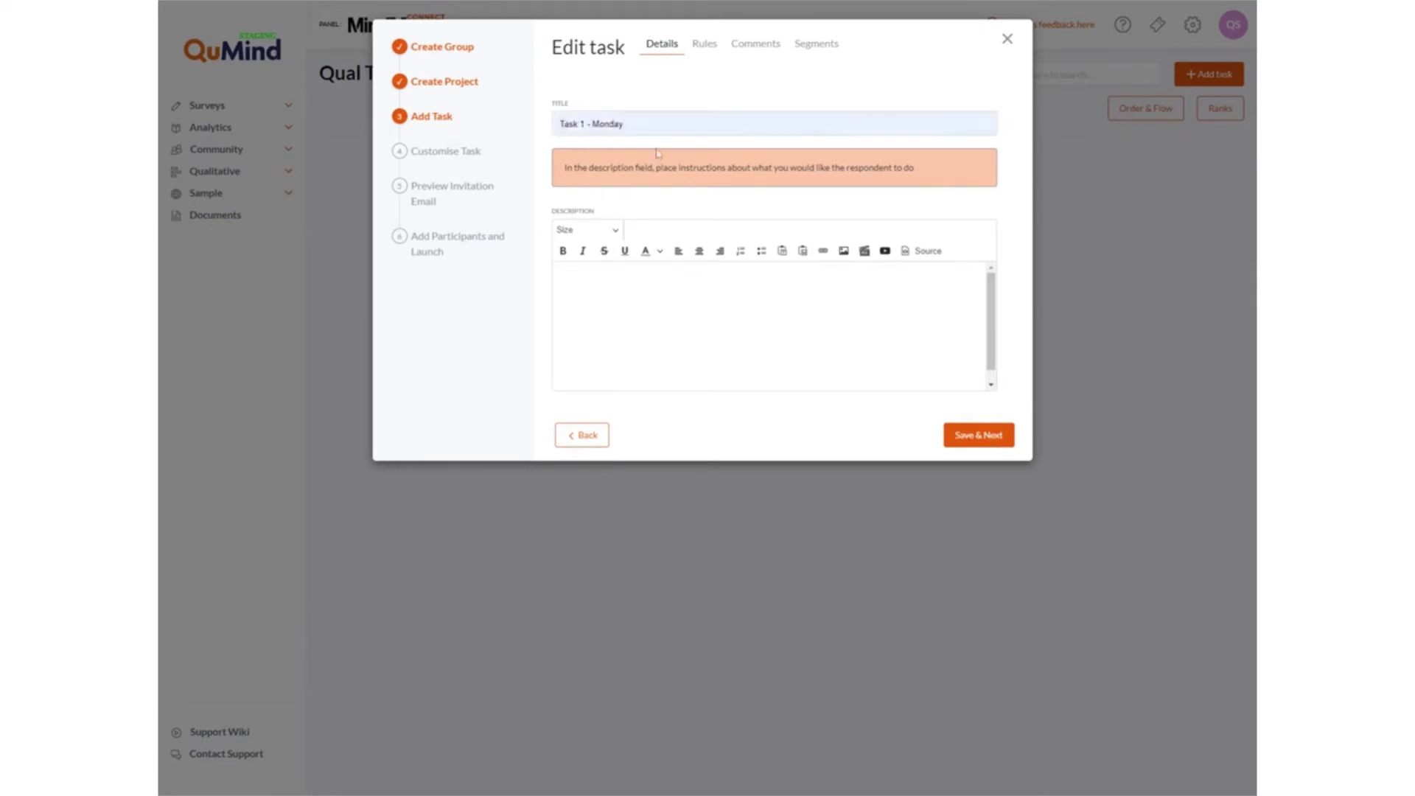
pyautogui.press('Delete')
pyautogui.write('T')
pyautogui.write('Please tel')
pyautogui.write('l us about your')
pyautogui.write('self...')
pyautogui.click(706, 45)
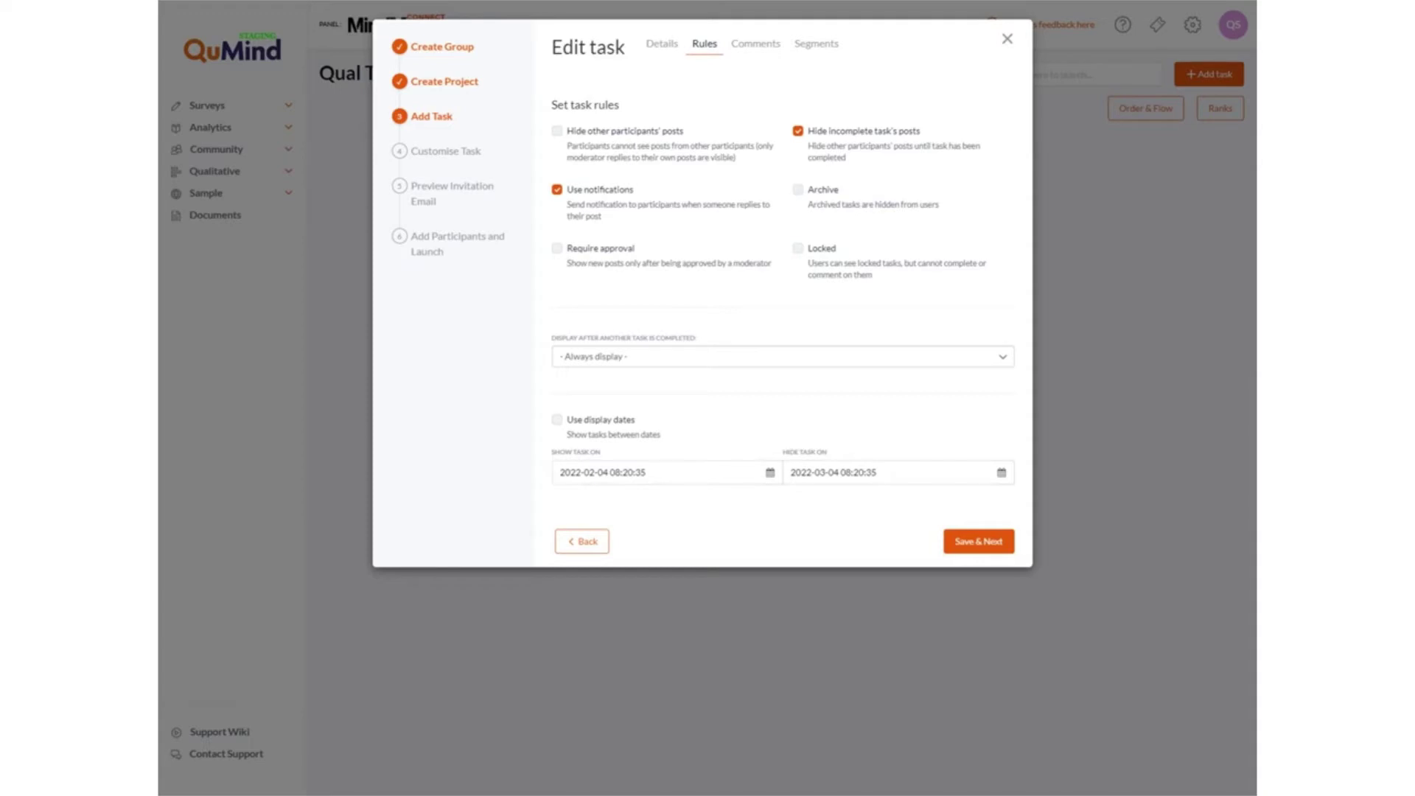
# Keep the Monday task always displayed, limited to display dates 2022-02-04 through 2022-03-04.
pyautogui.click(644, 361)
pyautogui.click(643, 366)
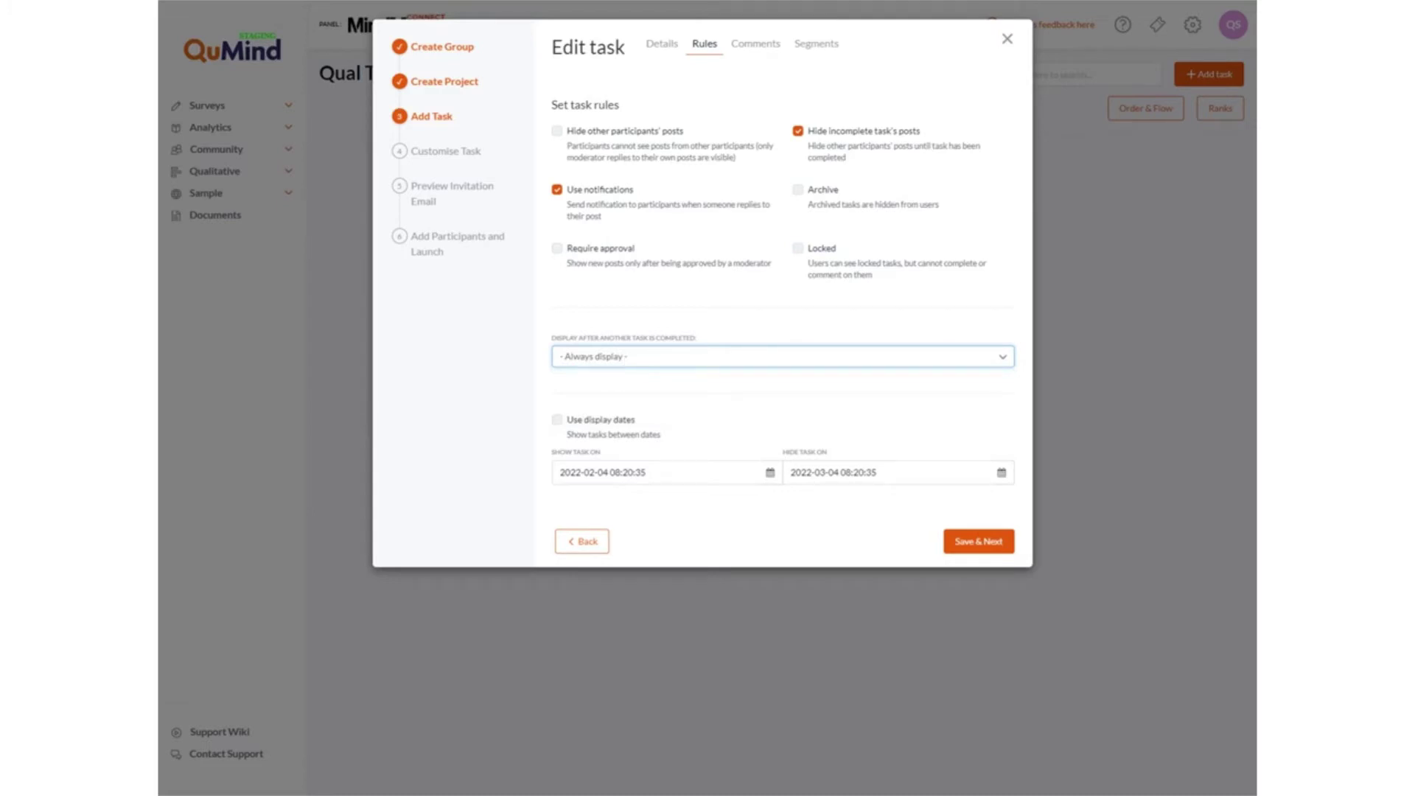
pyautogui.click(557, 420)
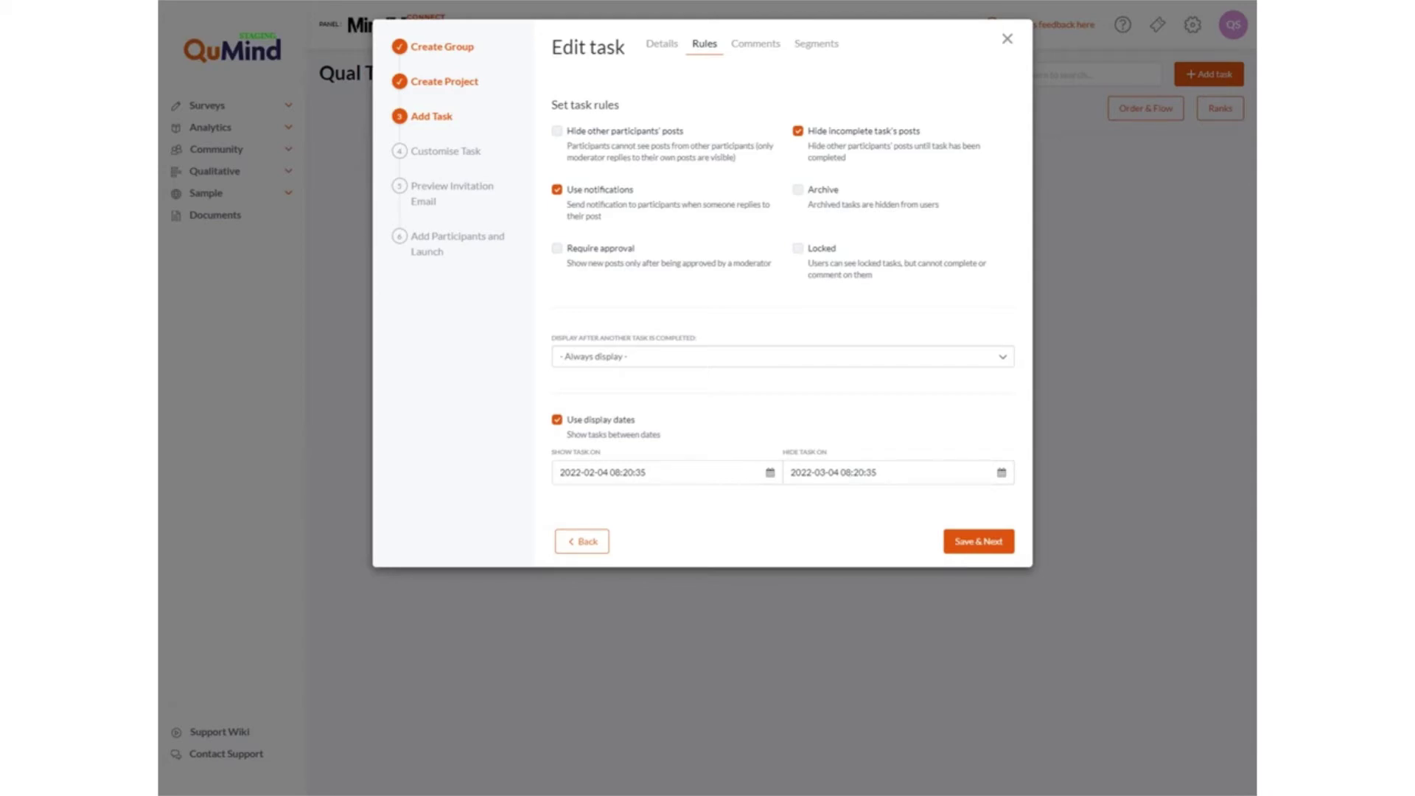
pyautogui.click(771, 51)
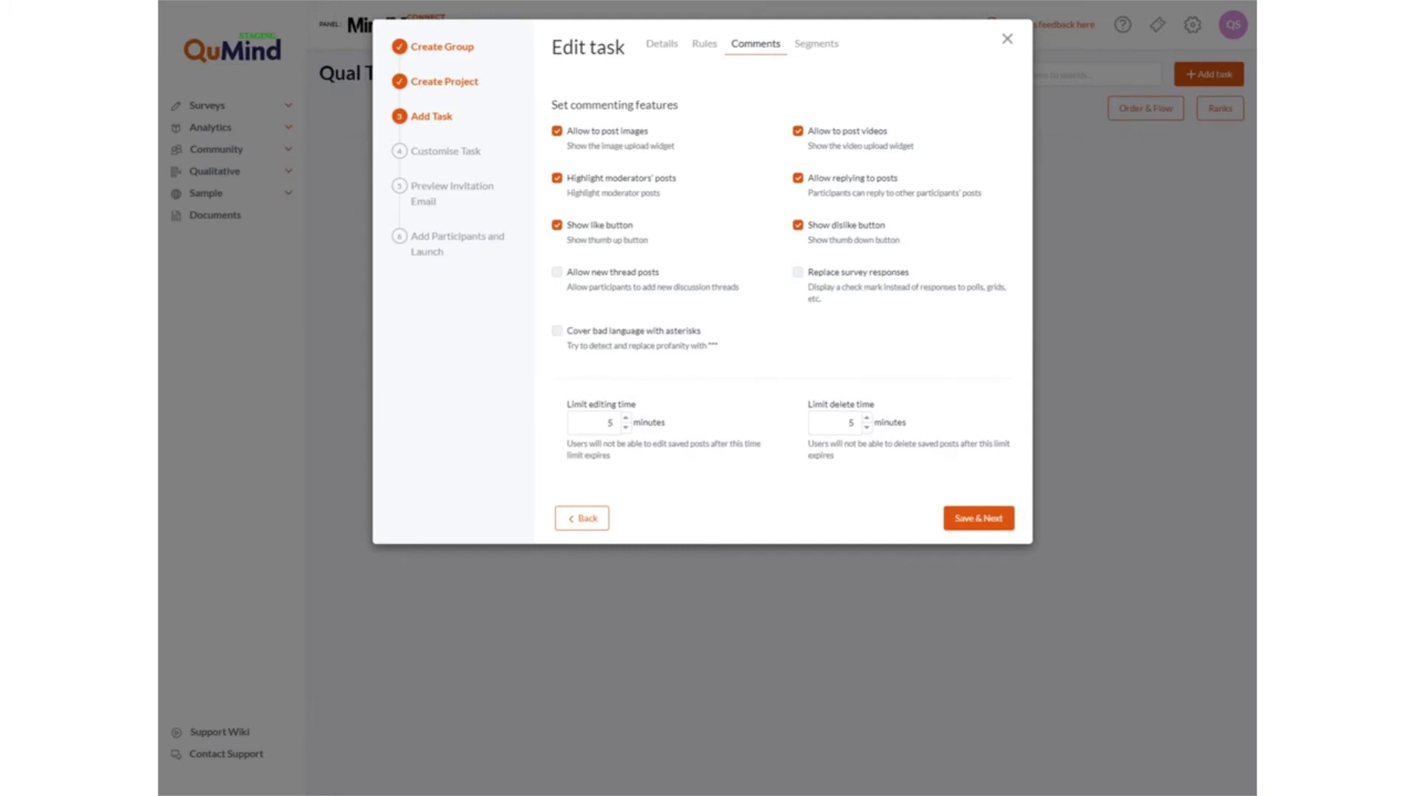
# Review the task's comment options, then switch to its respondent Segments settings.
pyautogui.click(803, 49)
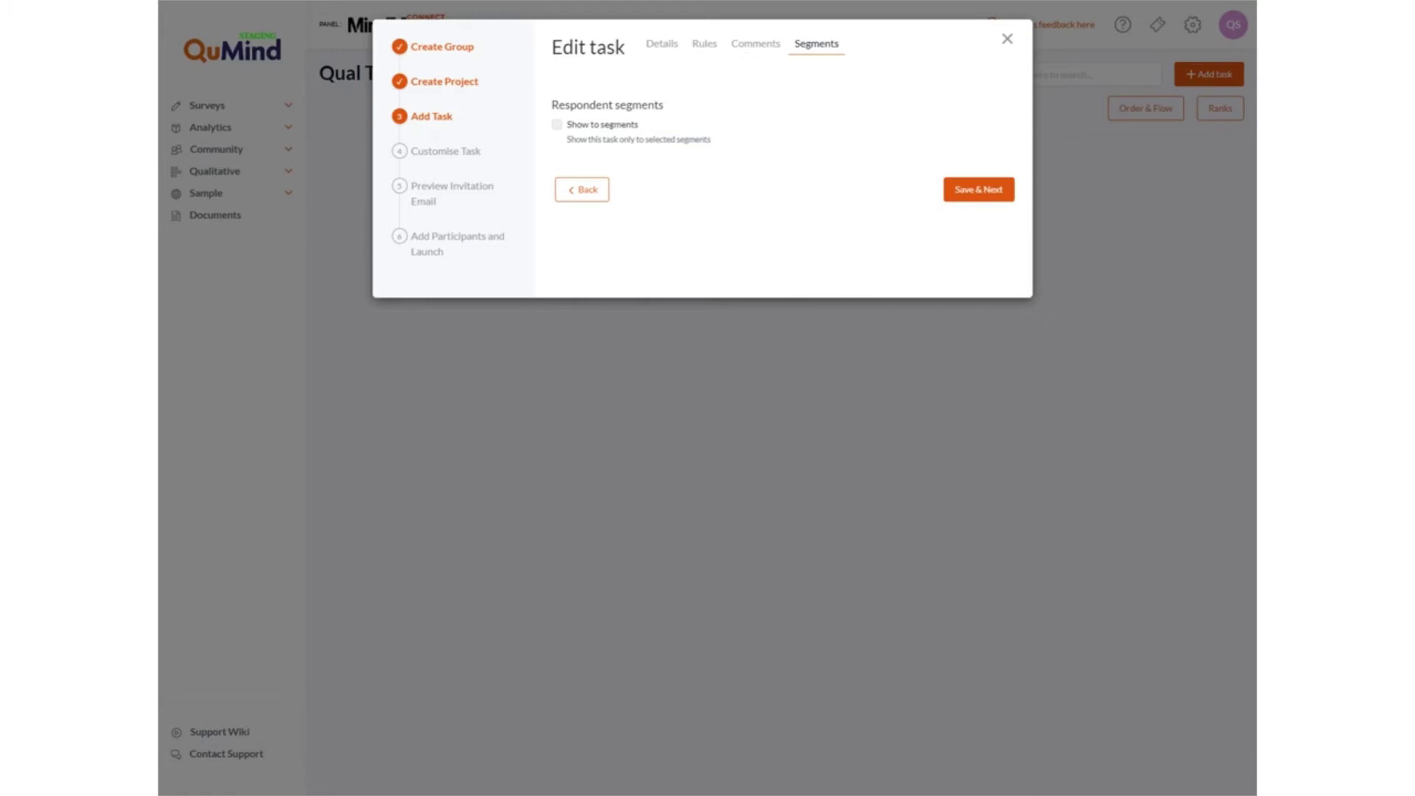
# Save Task 1 - Monday to reach the 'Would you like to add another task?' prompt.
pyautogui.click(666, 50)
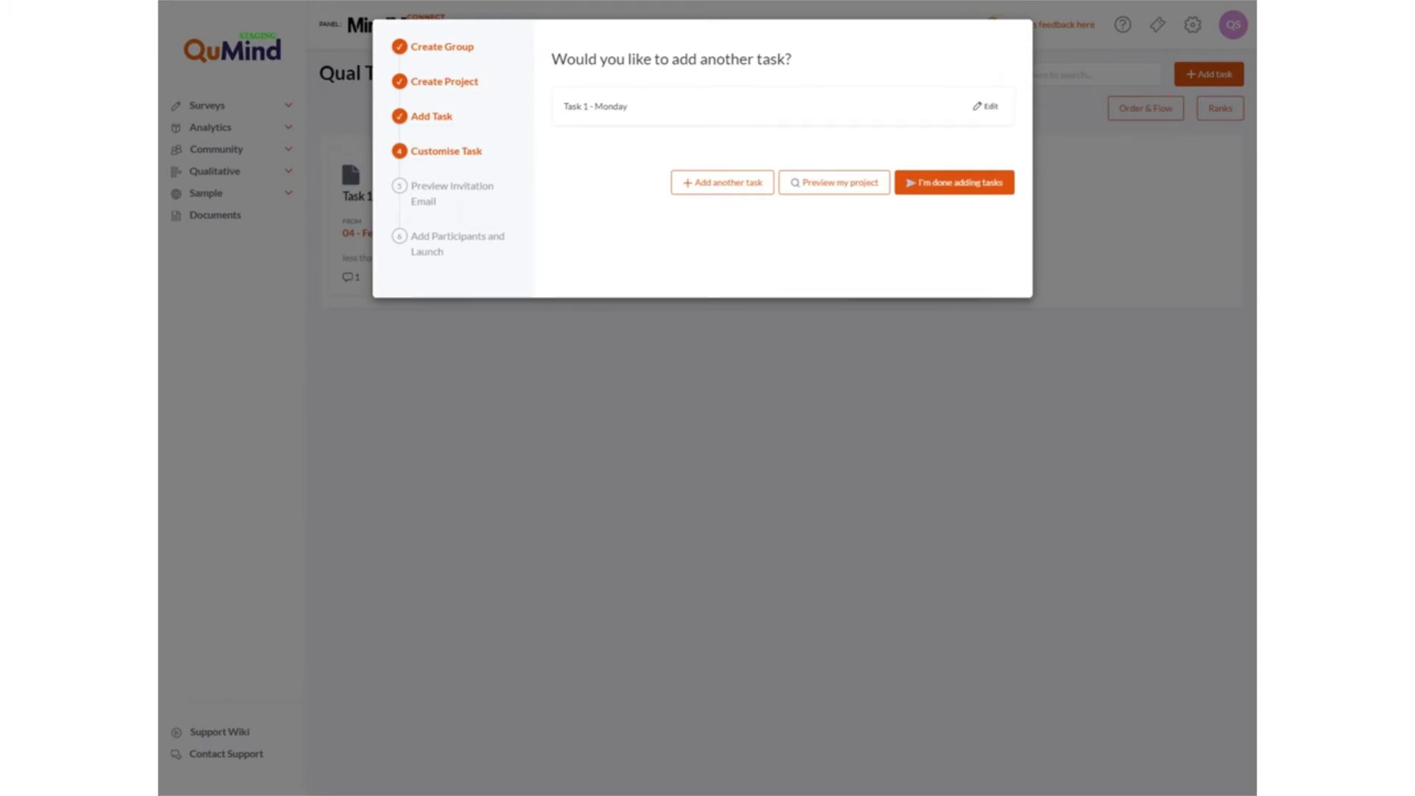
# Add a second task to the project, choosing File Upload as its type.
pyautogui.click(725, 188)
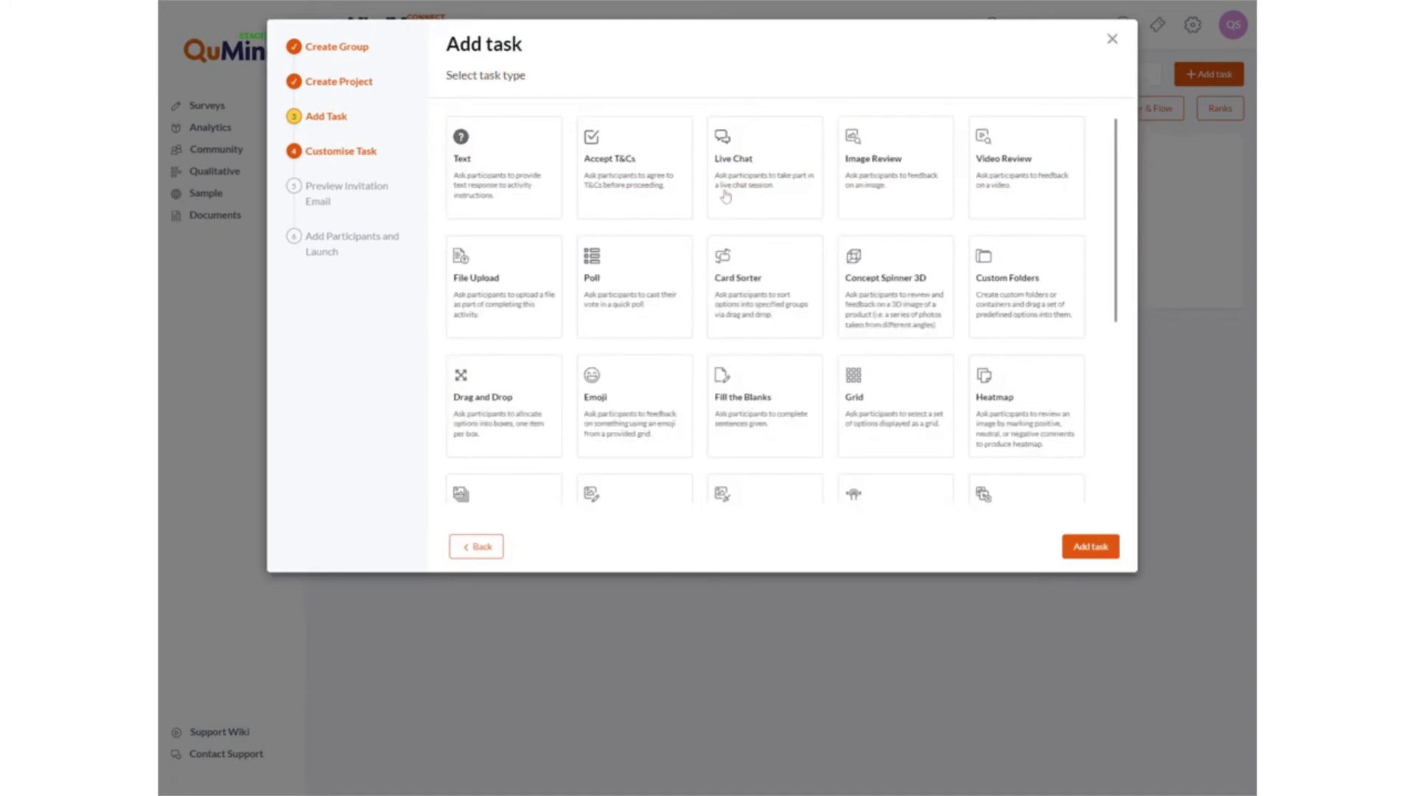
pyautogui.scroll(-5, 791, 226)
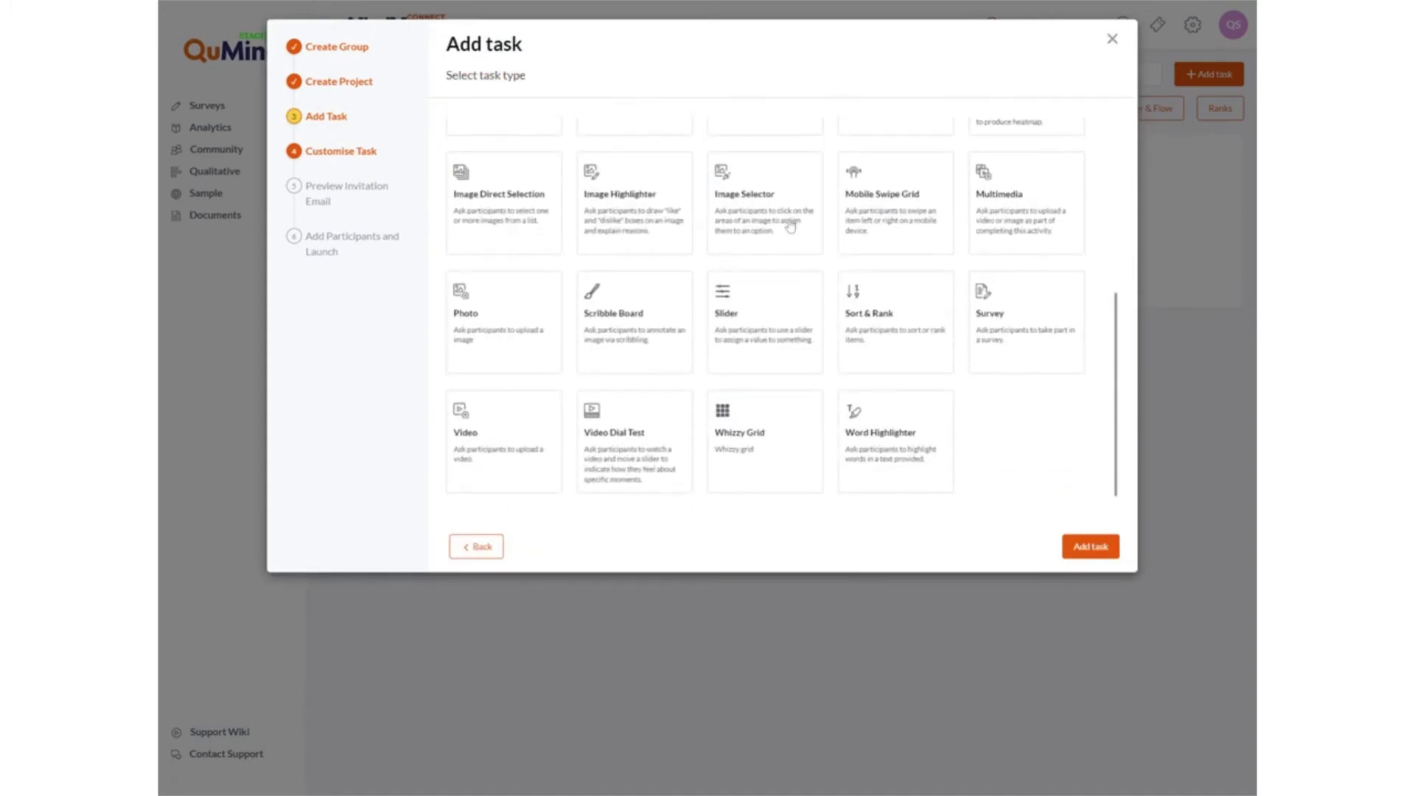
pyautogui.scroll(-1, 790, 225)
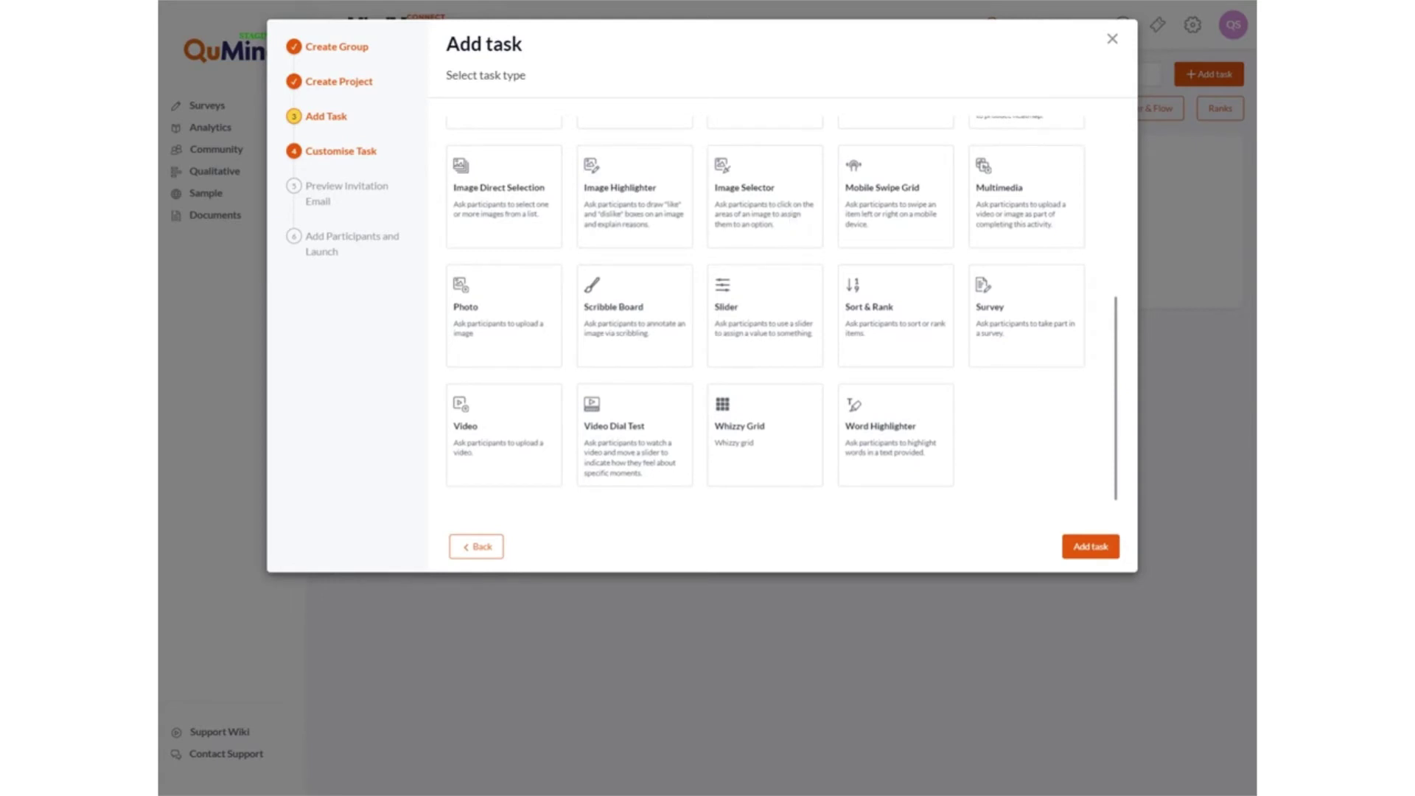
pyautogui.scroll(4, 781, 233)
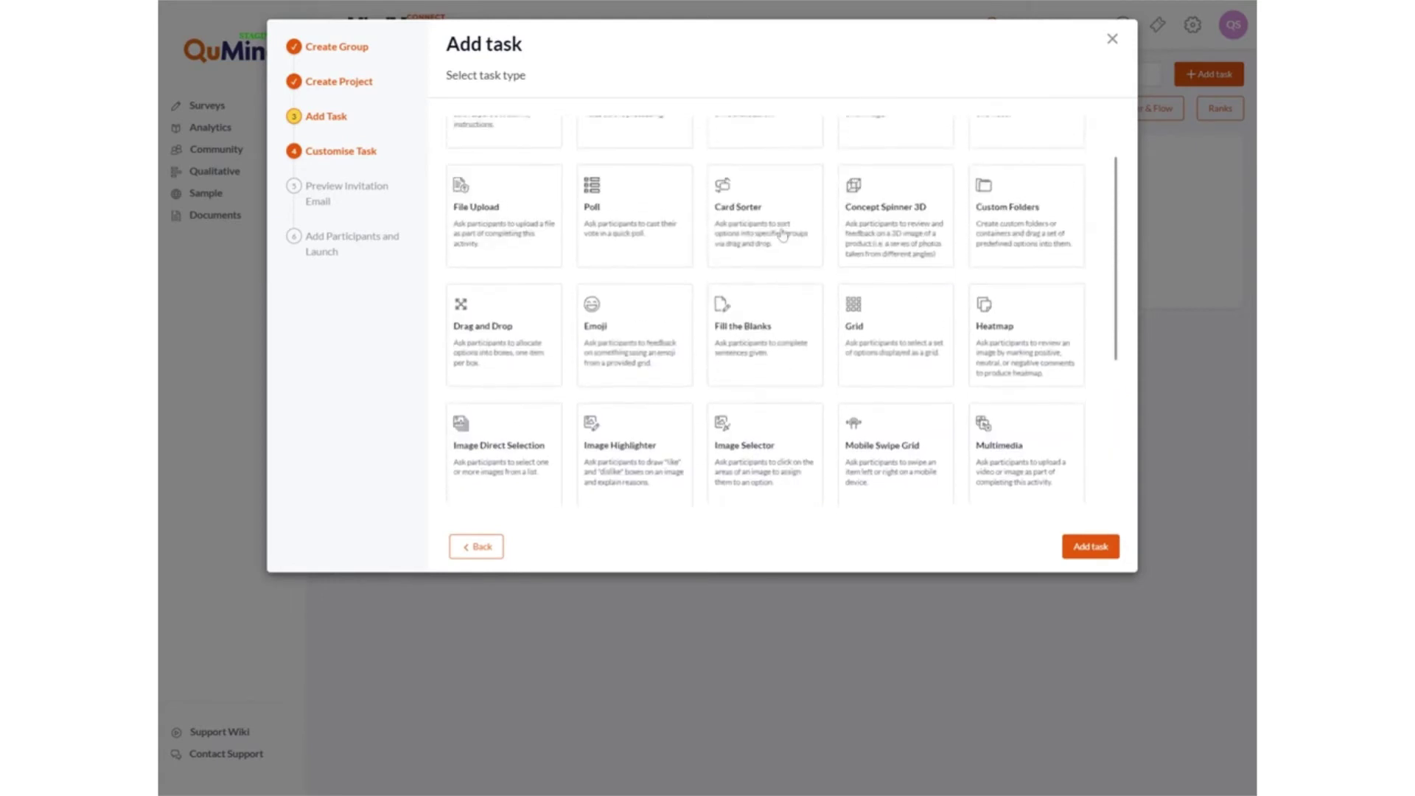
pyautogui.scroll(1, 783, 234)
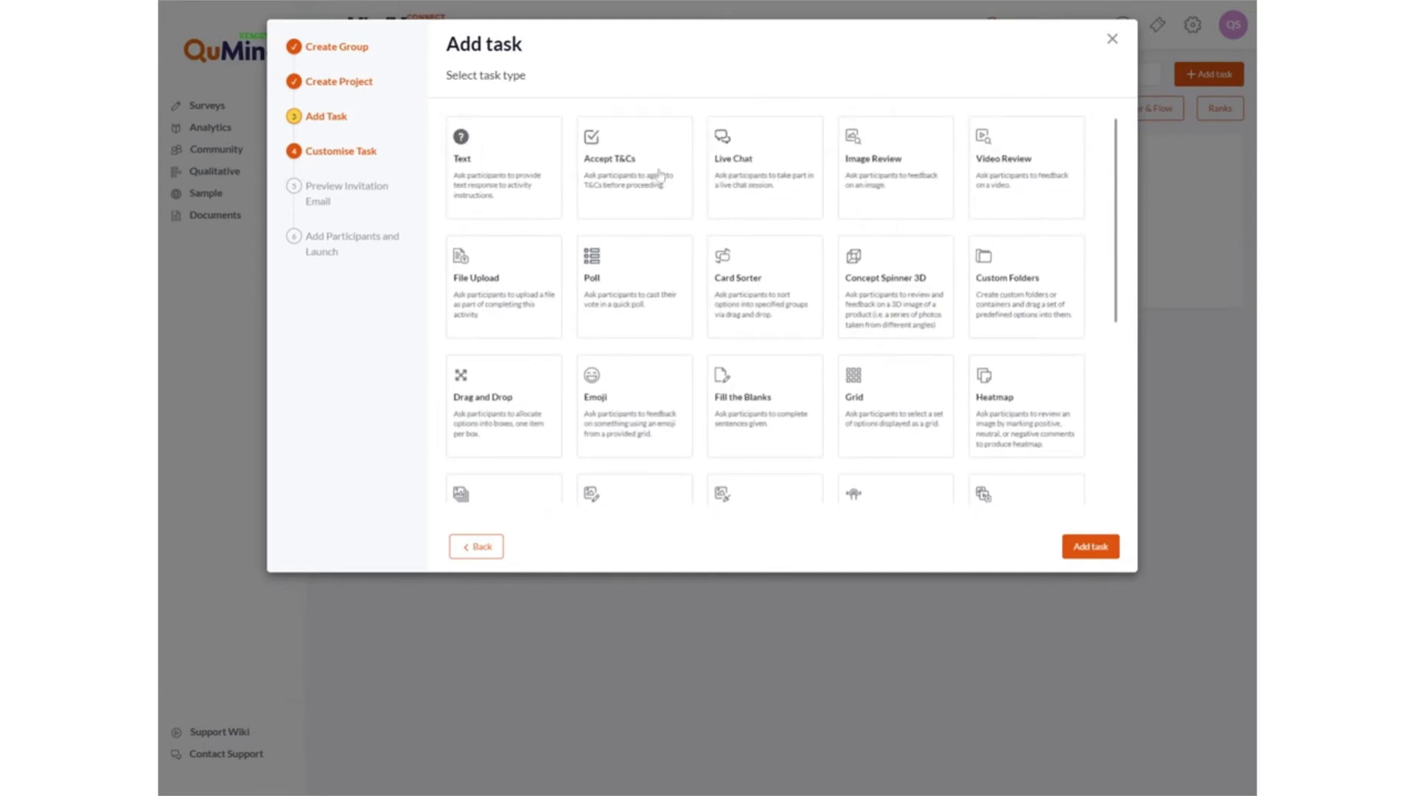
pyautogui.click(536, 298)
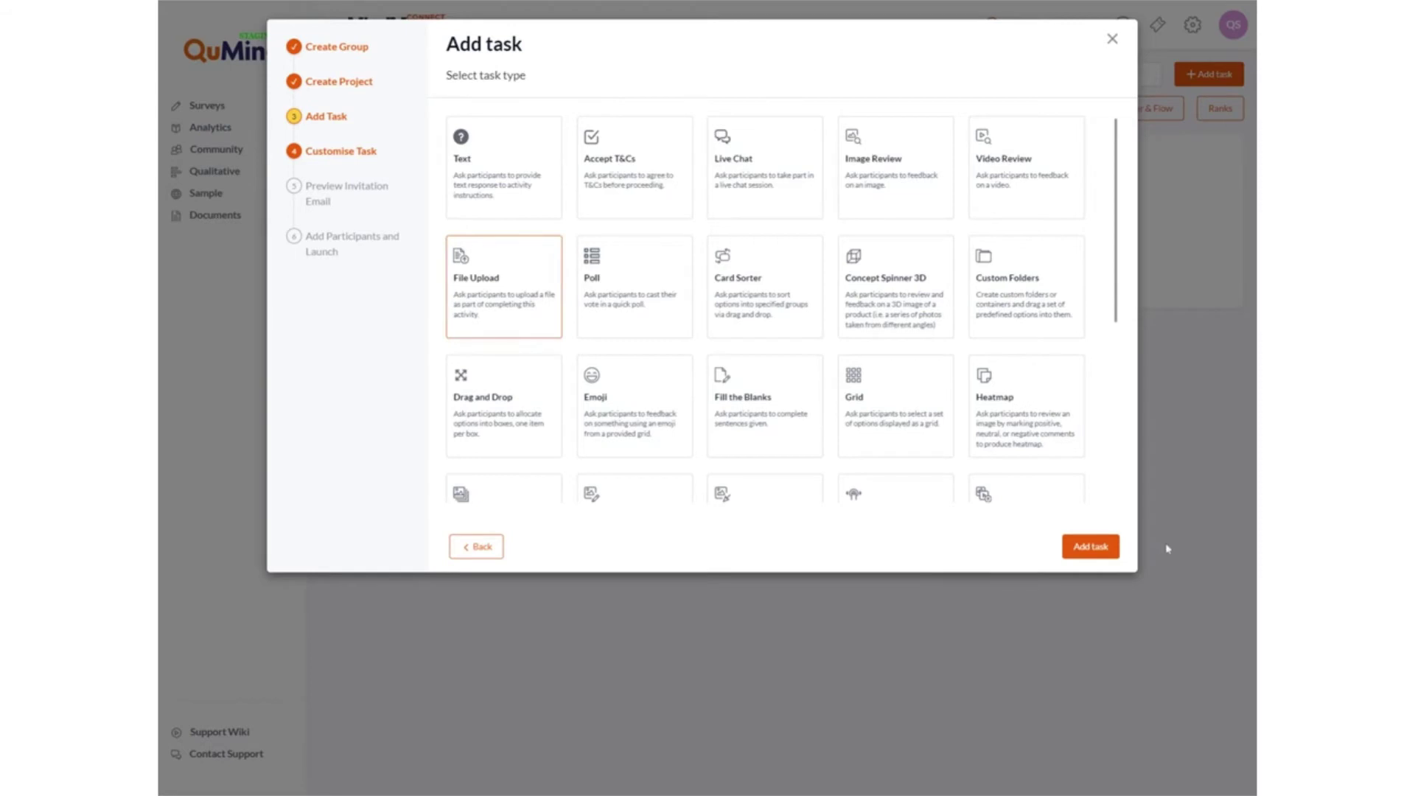
# Add a File Upload task titled 'Task 2 - Tuesday' asking 'Please upload an image of your garden.' and save it.
pyautogui.click(1106, 547)
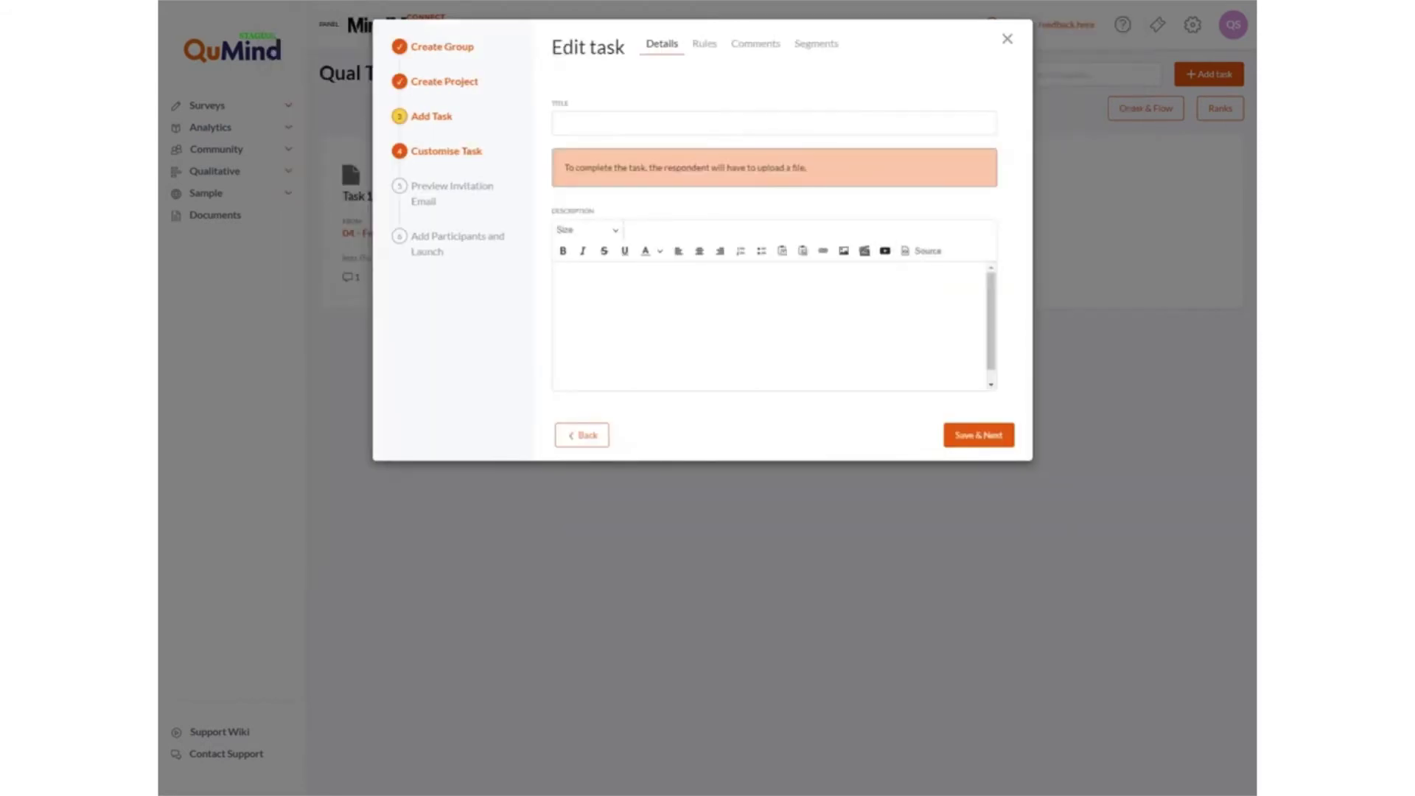
pyautogui.press('Down')
pyautogui.press('Down')
pyautogui.press('Down')
pyautogui.press('Down')
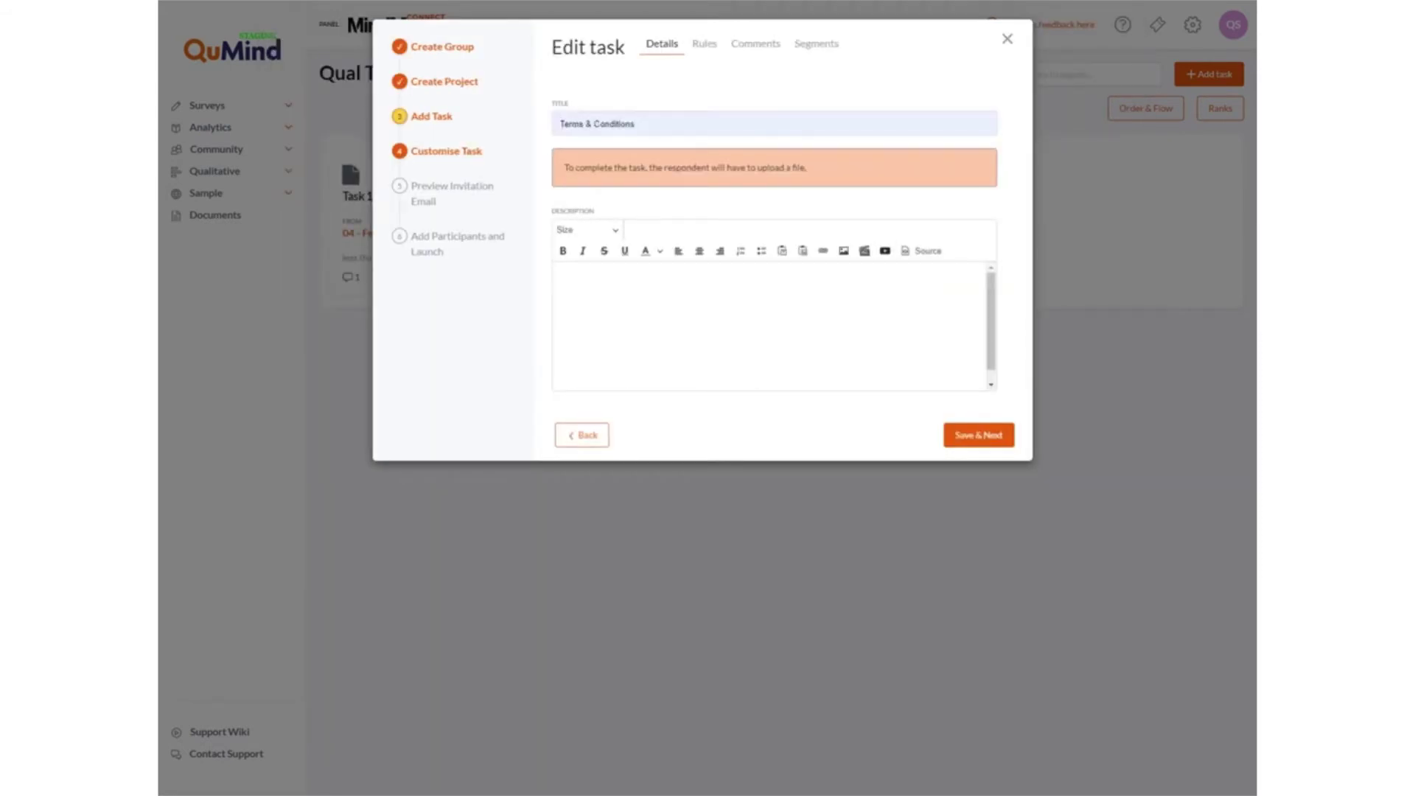
pyautogui.press('Down')
pyautogui.press('Return')
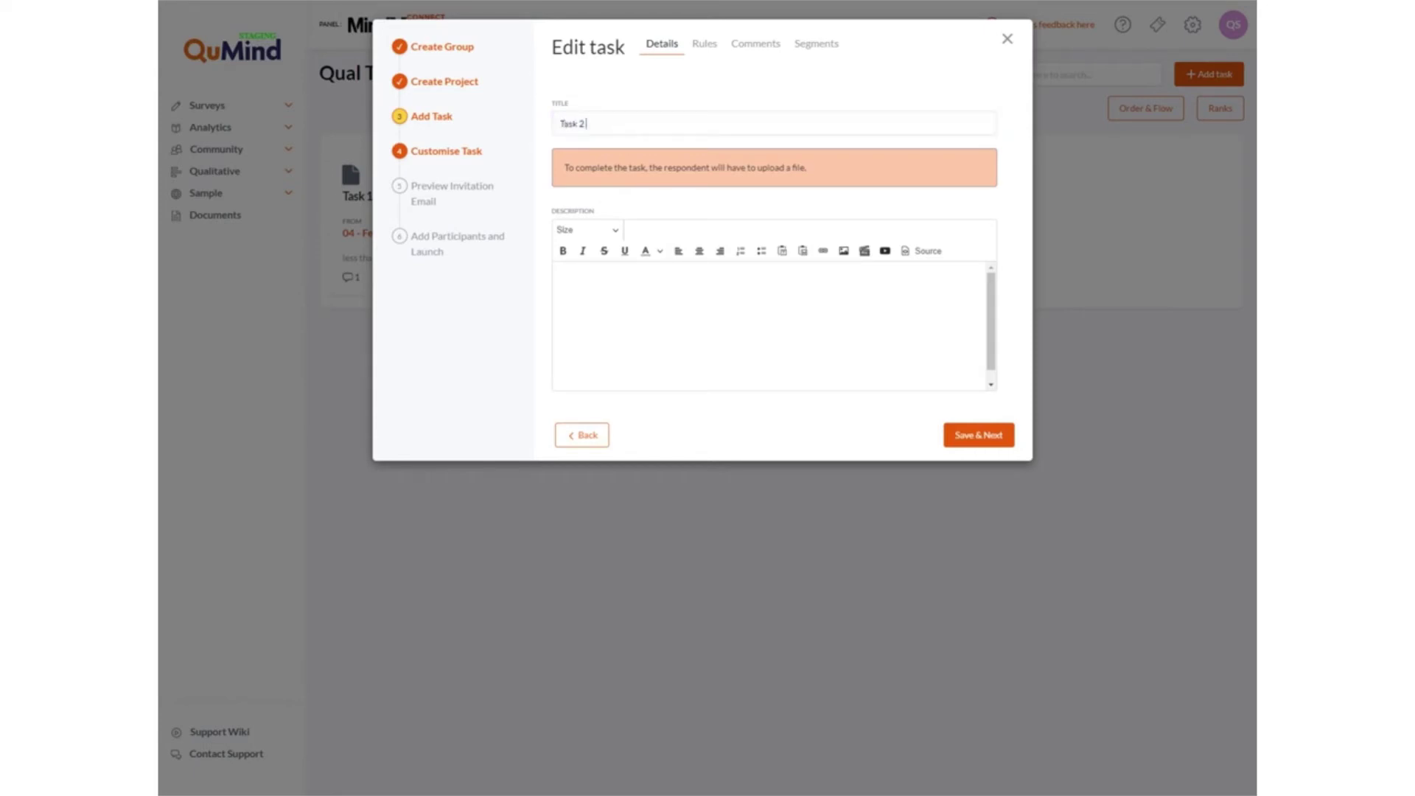
pyautogui.write('- Tuesday')
pyautogui.write('Please uplo')
pyautogui.write('ad an image o')
pyautogui.write('f you')
pyautogui.write('r garden')
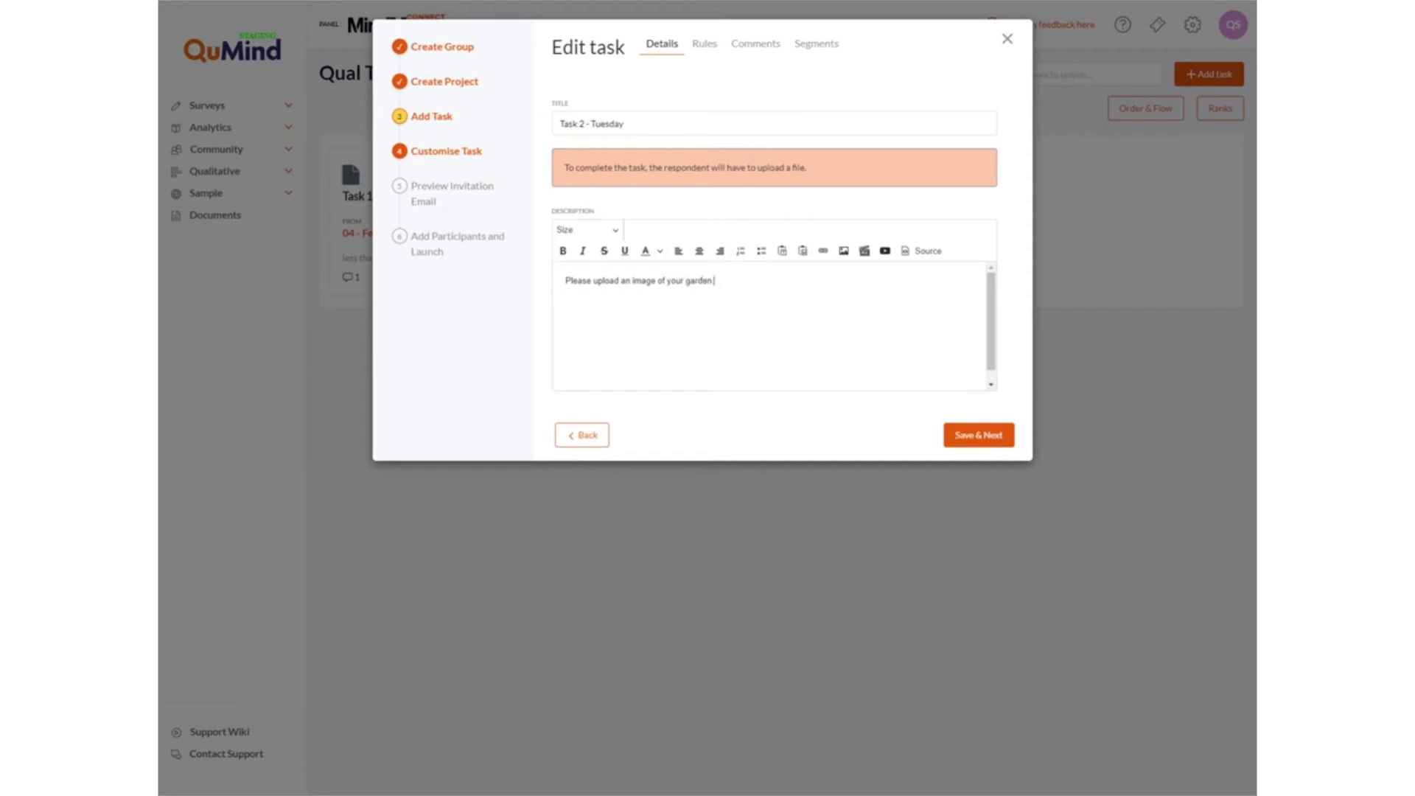
pyautogui.write('.')
pyautogui.click(968, 438)
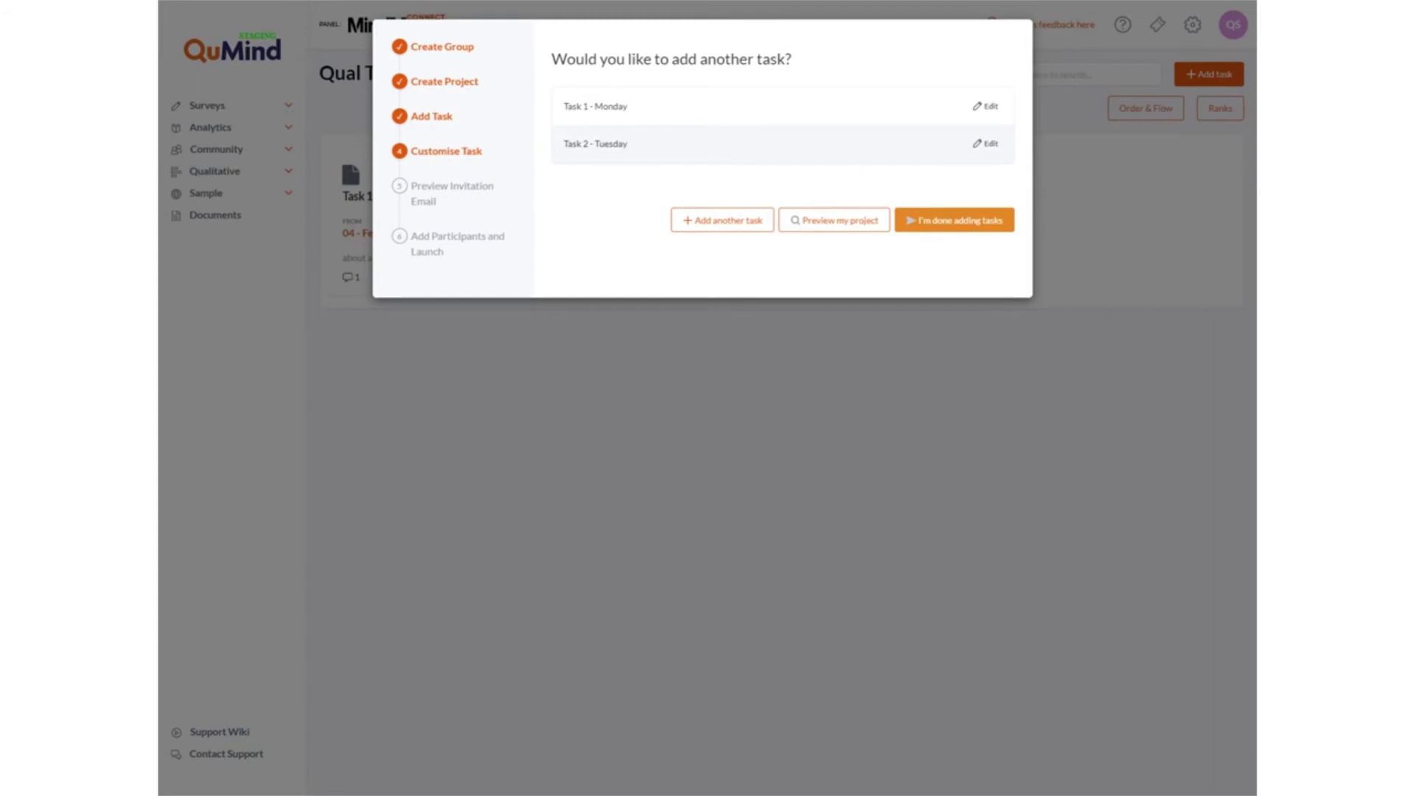
# Confirm no more tasks are needed, moving on to the invitation email preview.
pyautogui.click(959, 224)
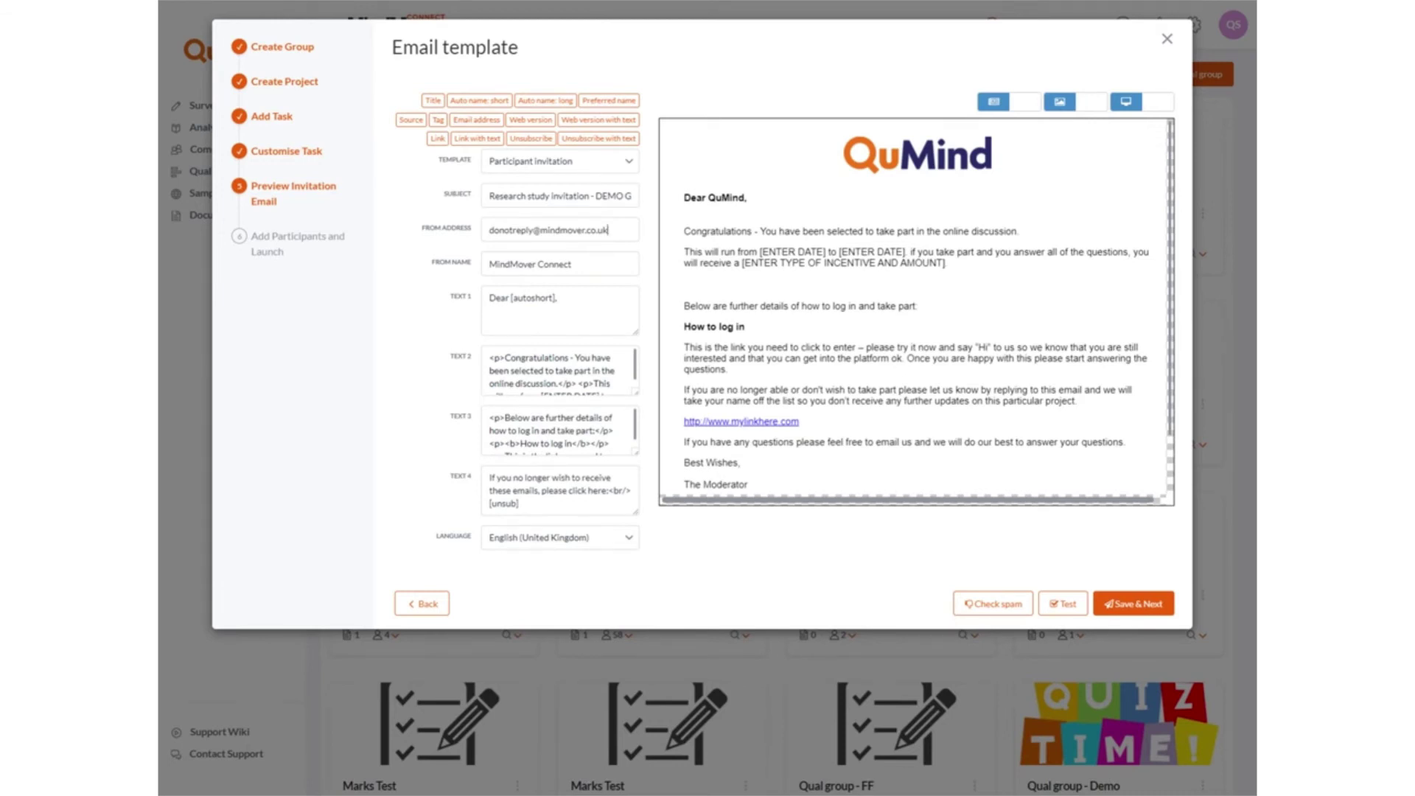
# Review the invitation's From Name field, then save the participant invitation email.
pyautogui.click(572, 264)
pyautogui.click(1150, 614)
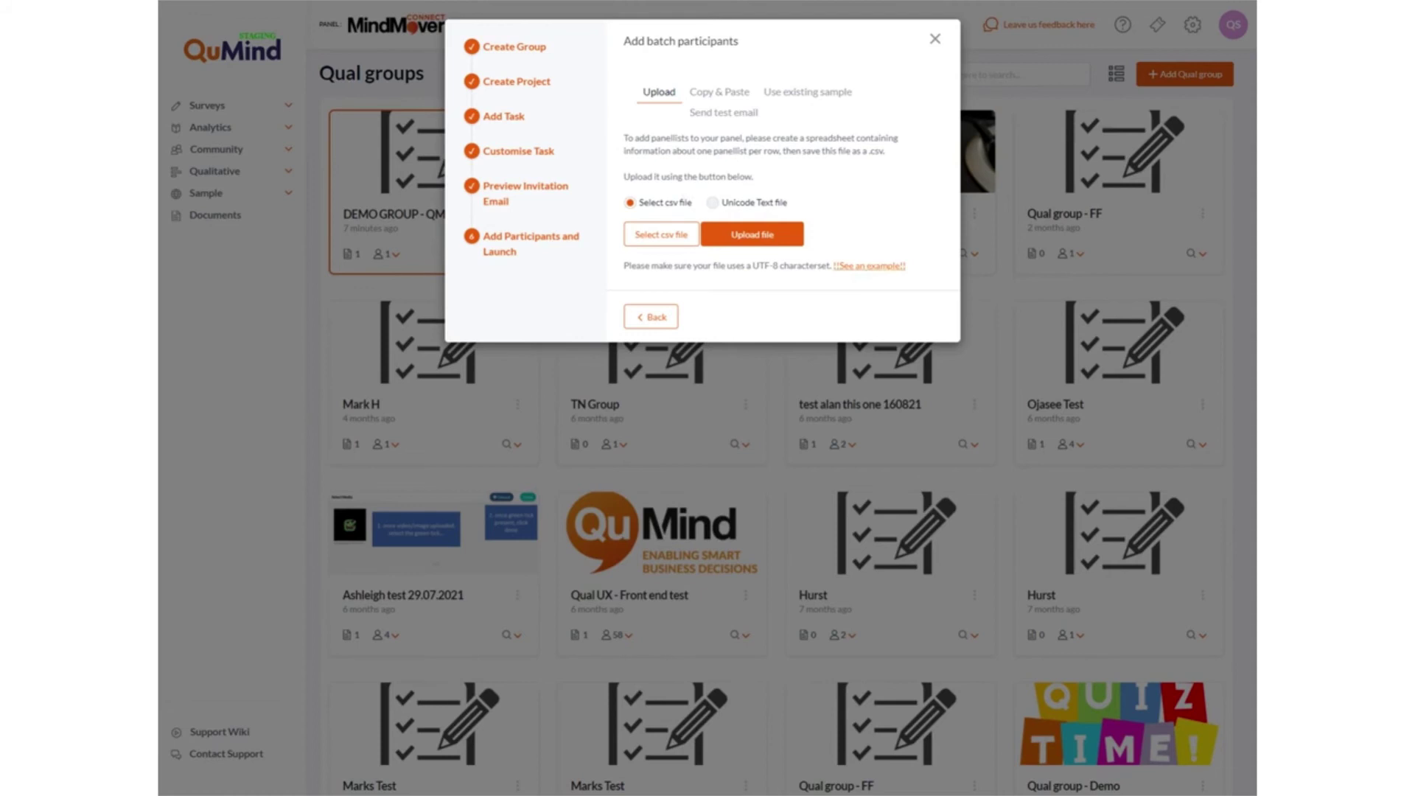
# Compare the Upload, Copy & Paste and existing-sample options, then paste in a test participant e-mail address.
pyautogui.click(737, 94)
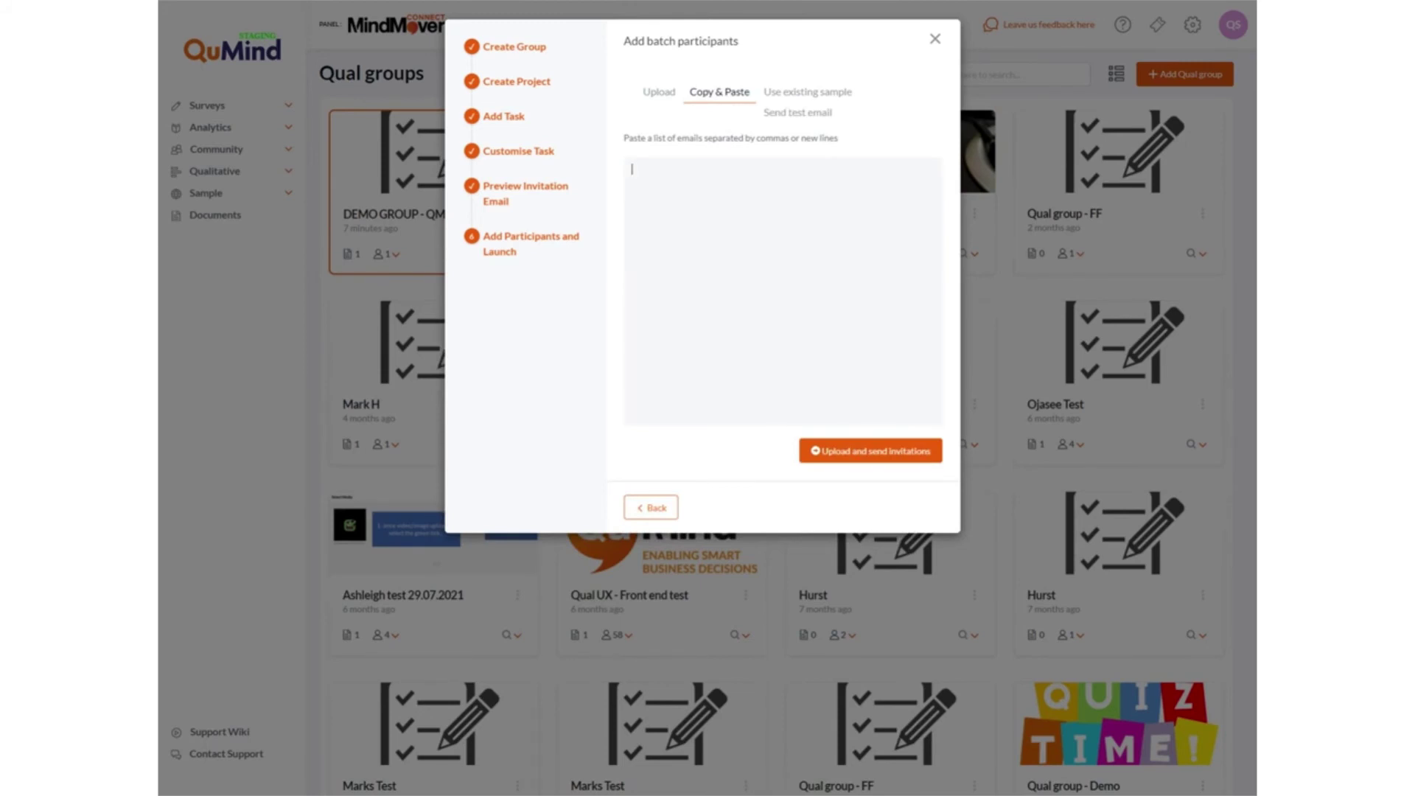
pyautogui.click(809, 94)
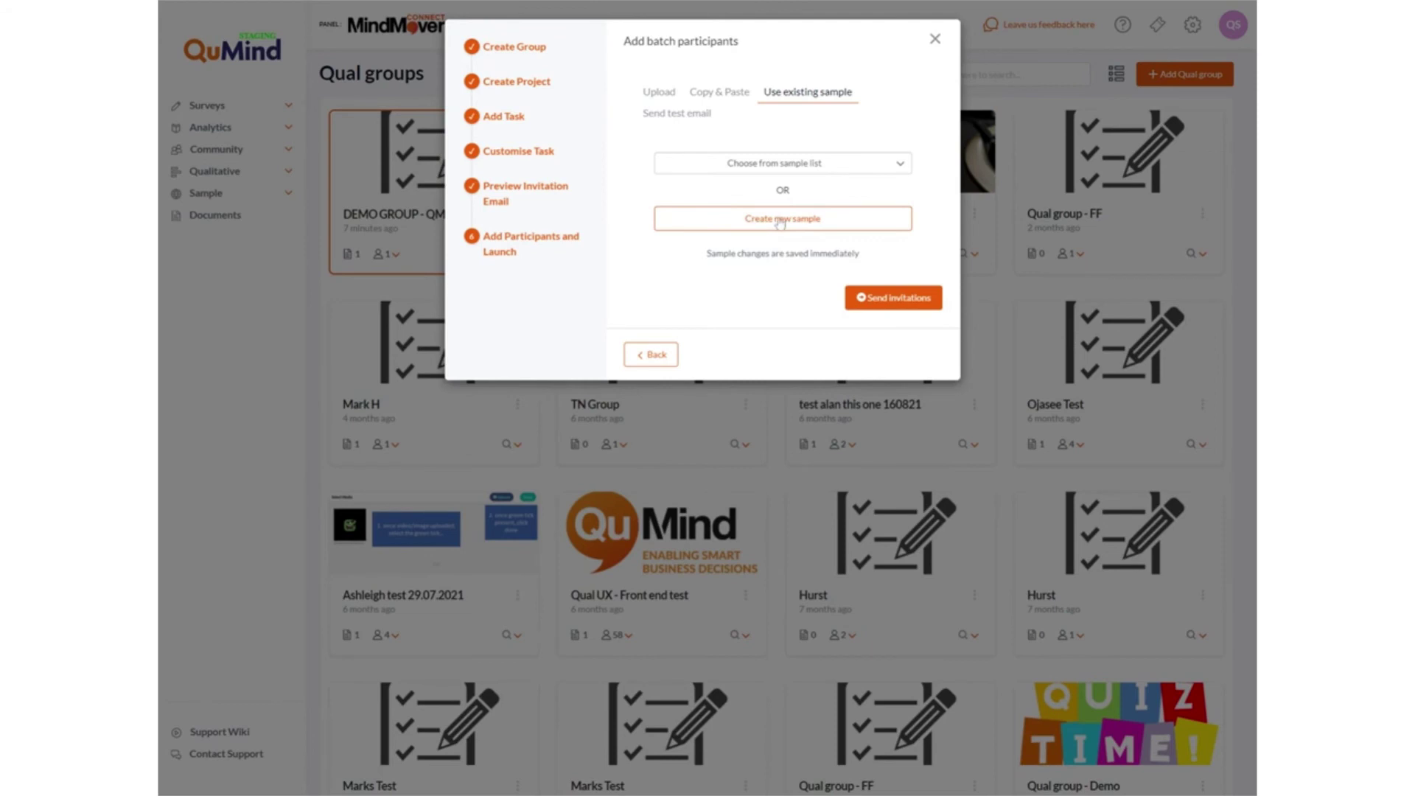
pyautogui.click(669, 99)
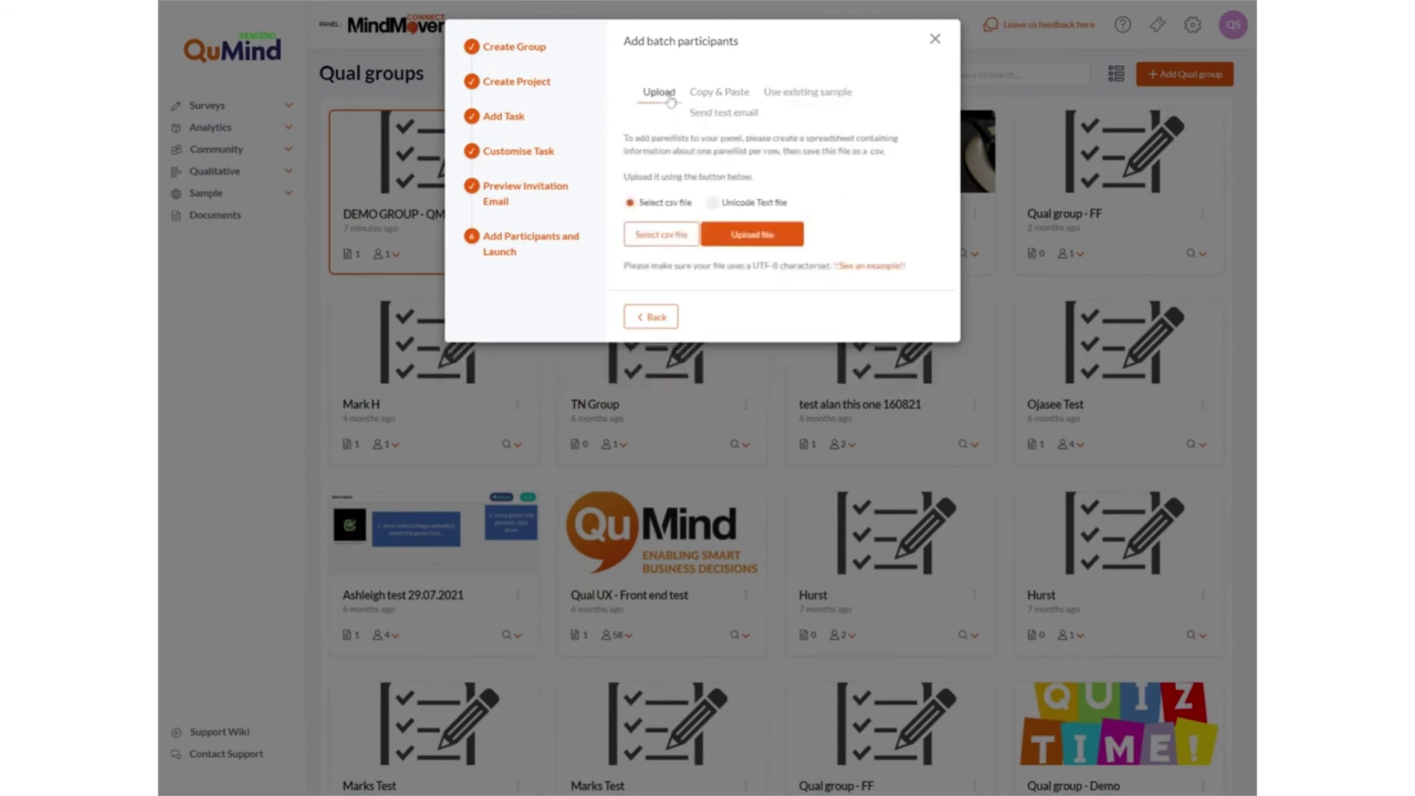
pyautogui.click(718, 93)
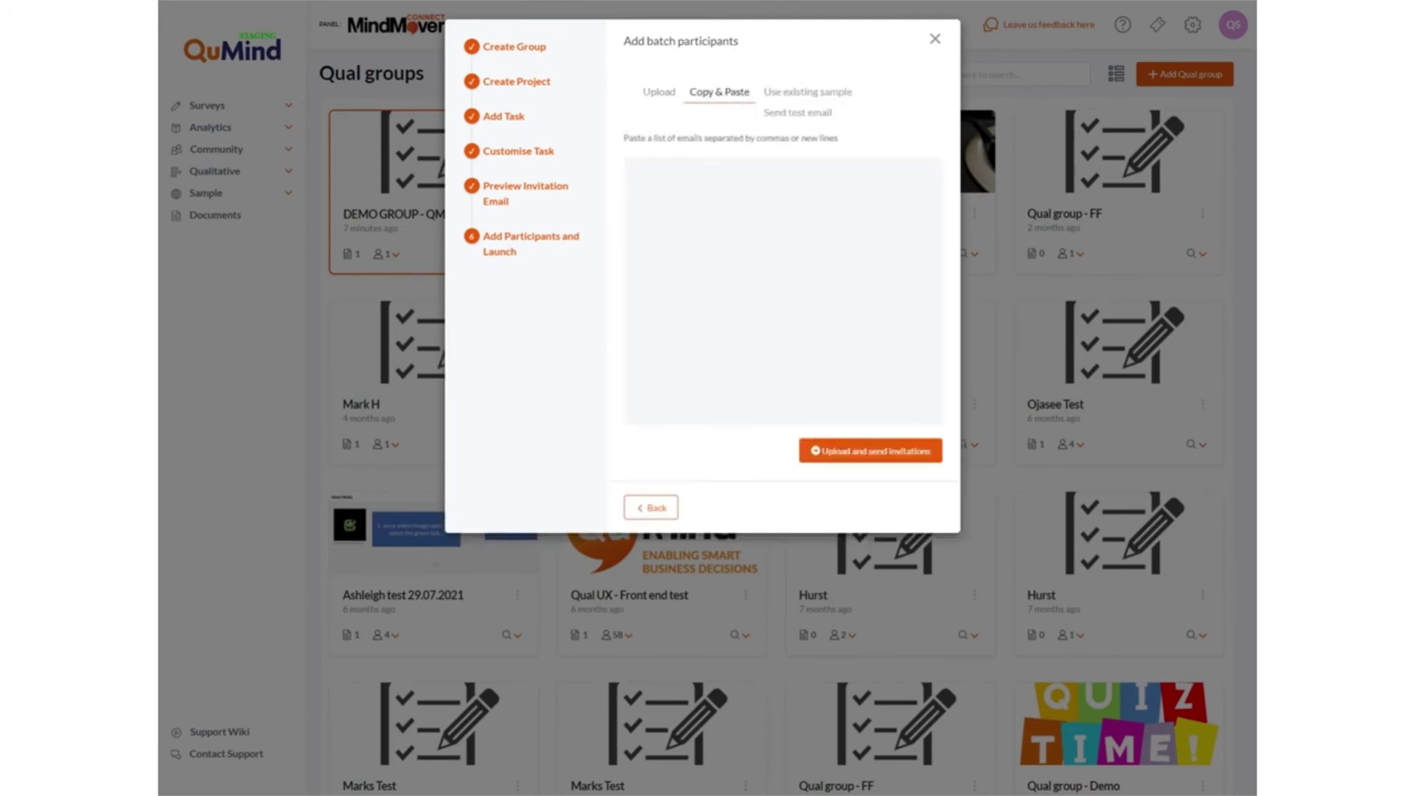
# Upload the test participant to DEMO GROUP - QM and send the invitations.
pyautogui.click(869, 461)
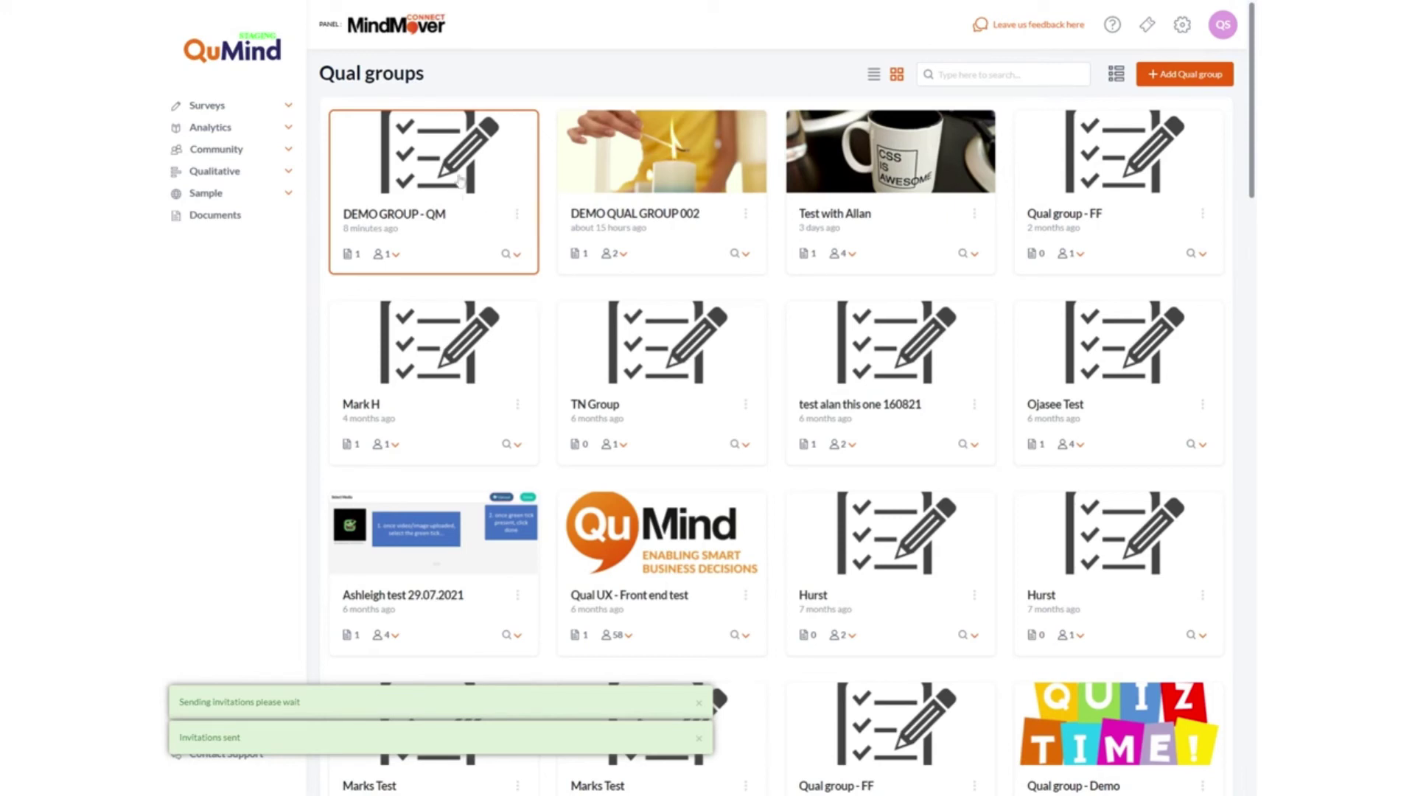
# Open DEMO GROUP - QM's actions, expand the Qualitative navigation, and check the group's viewing roles.
pyautogui.click(517, 217)
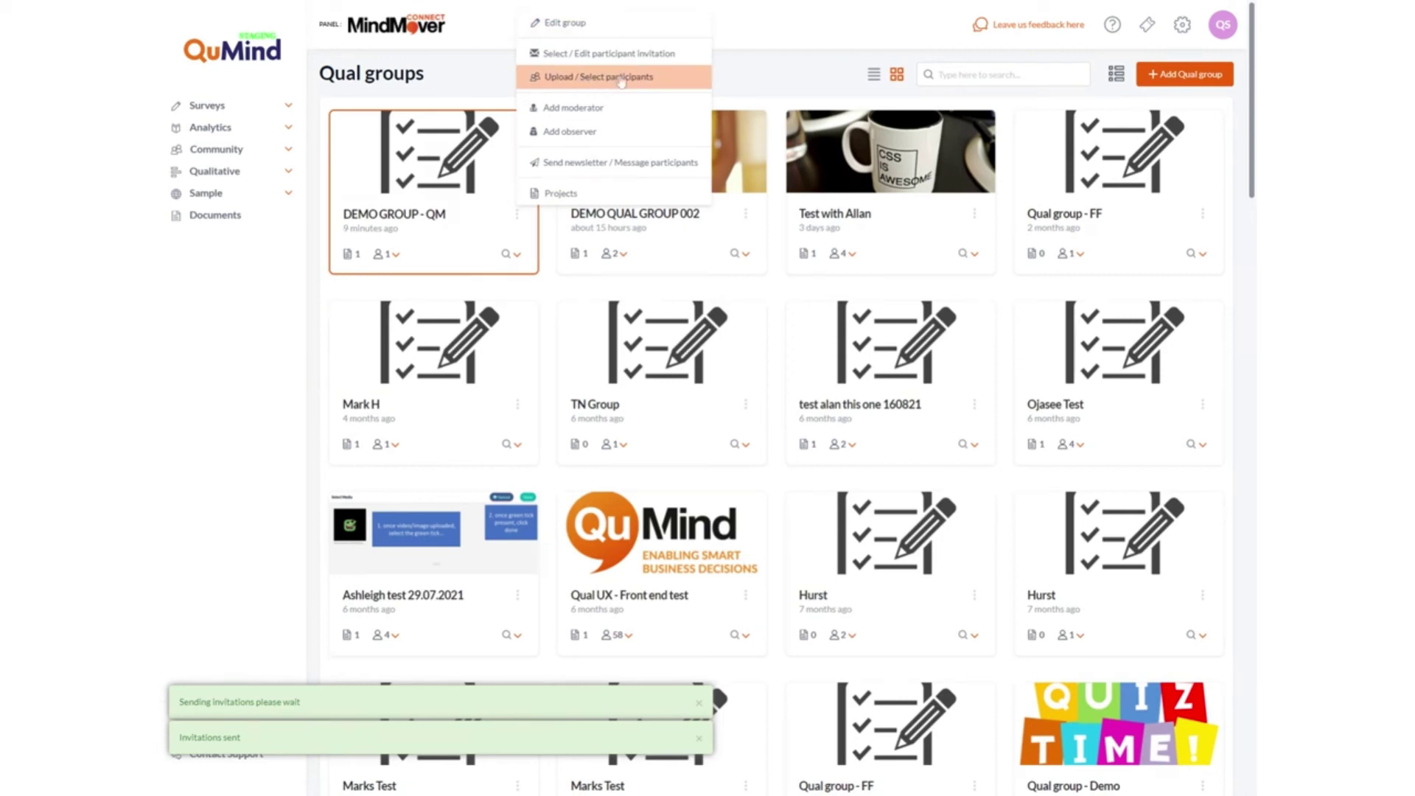
pyautogui.click(278, 174)
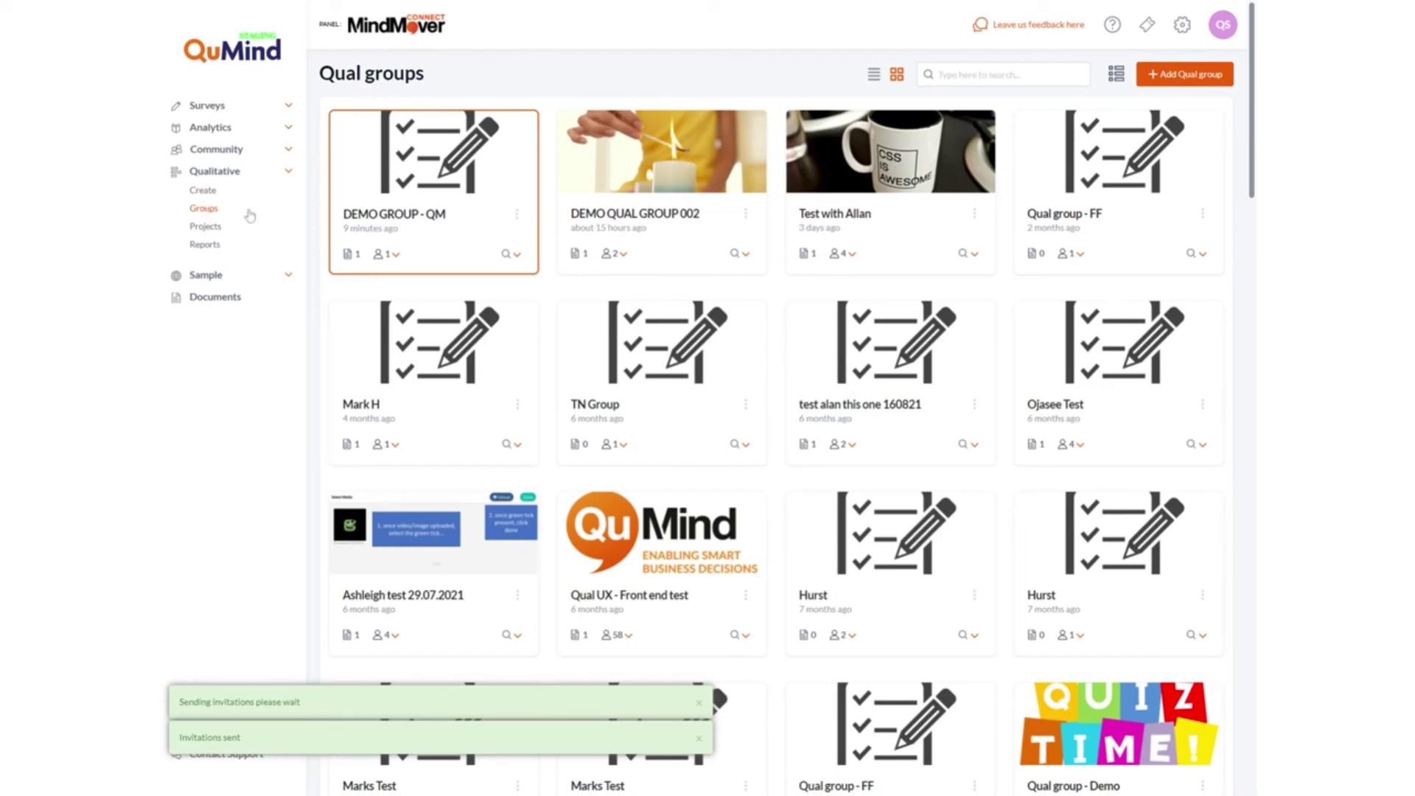
pyautogui.click(516, 257)
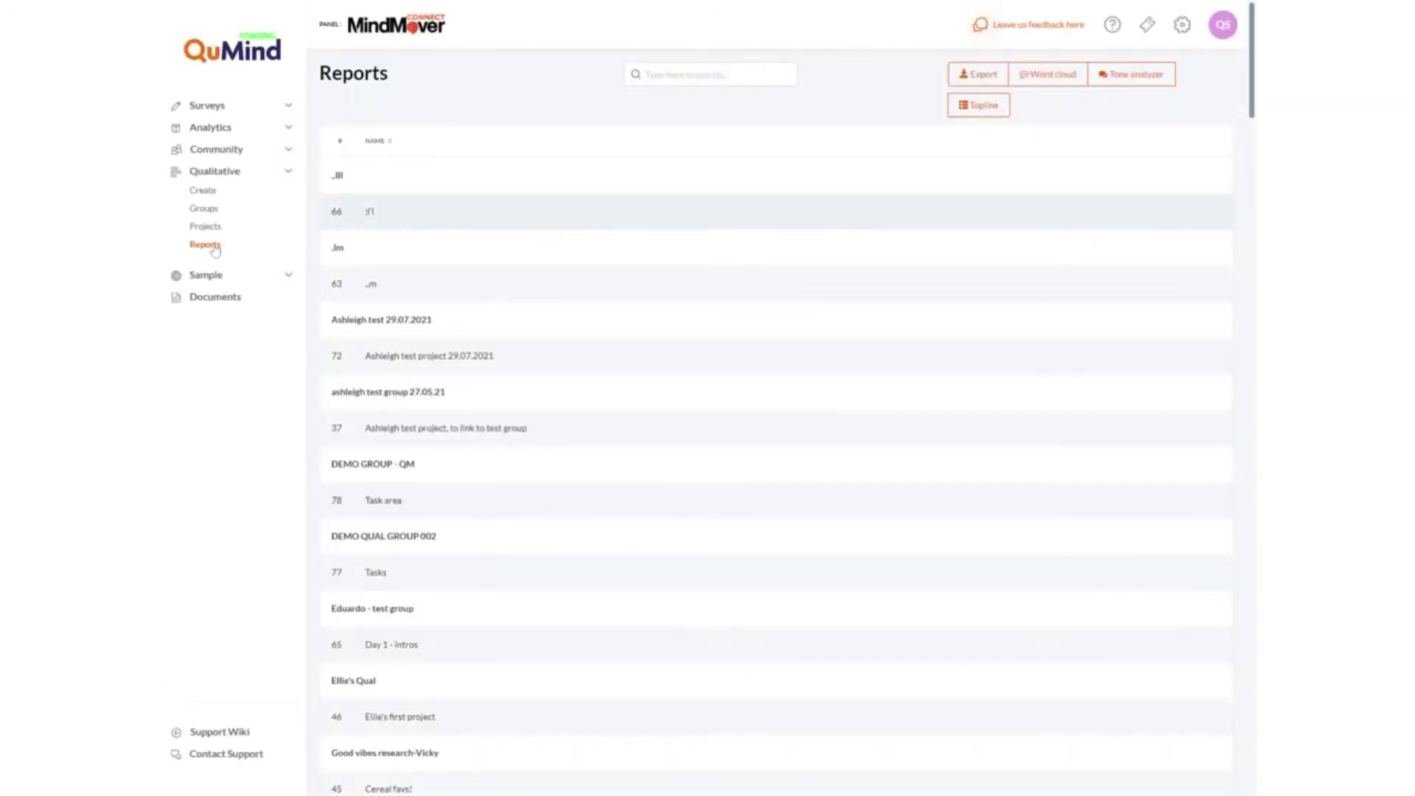
pyautogui.scroll(-2, 590, 219)
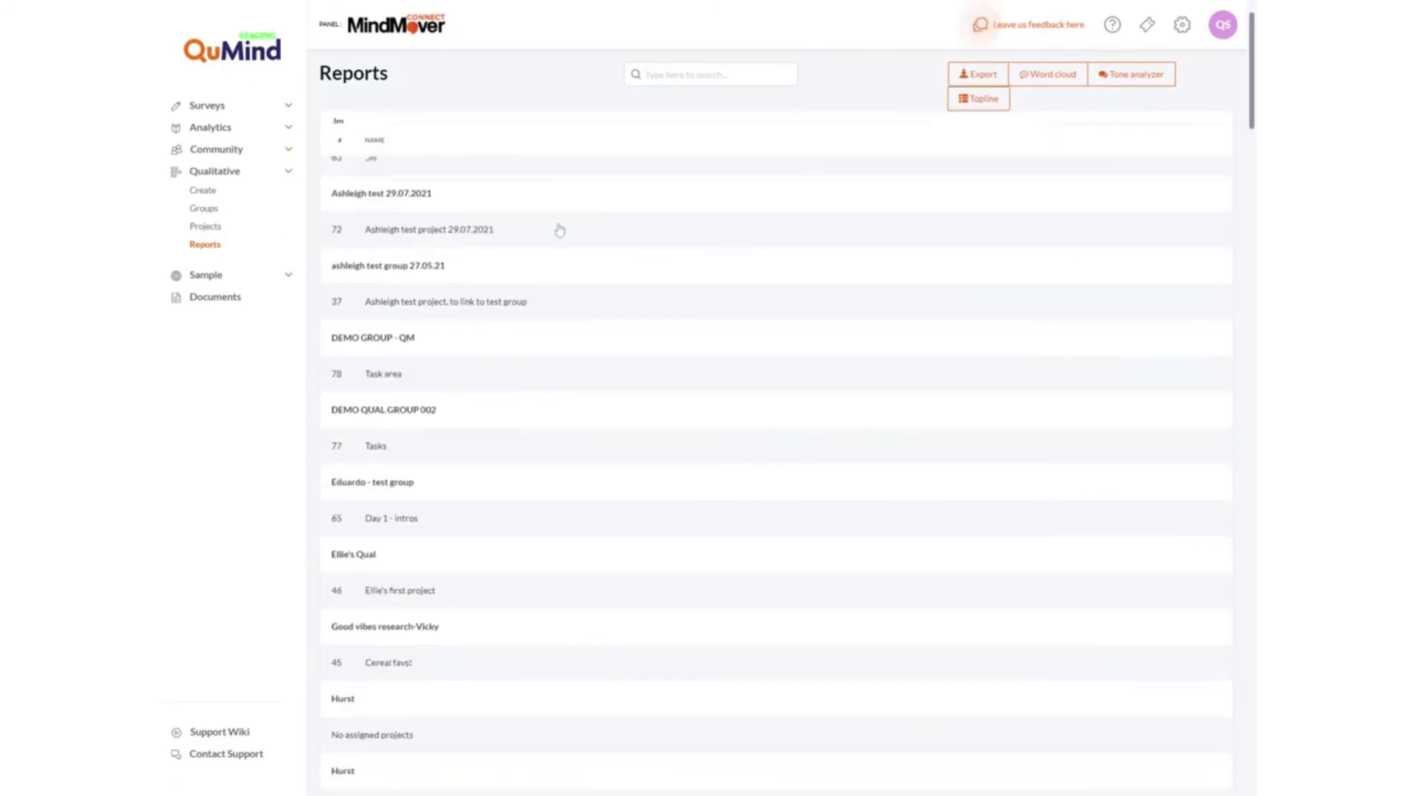
pyautogui.click(986, 81)
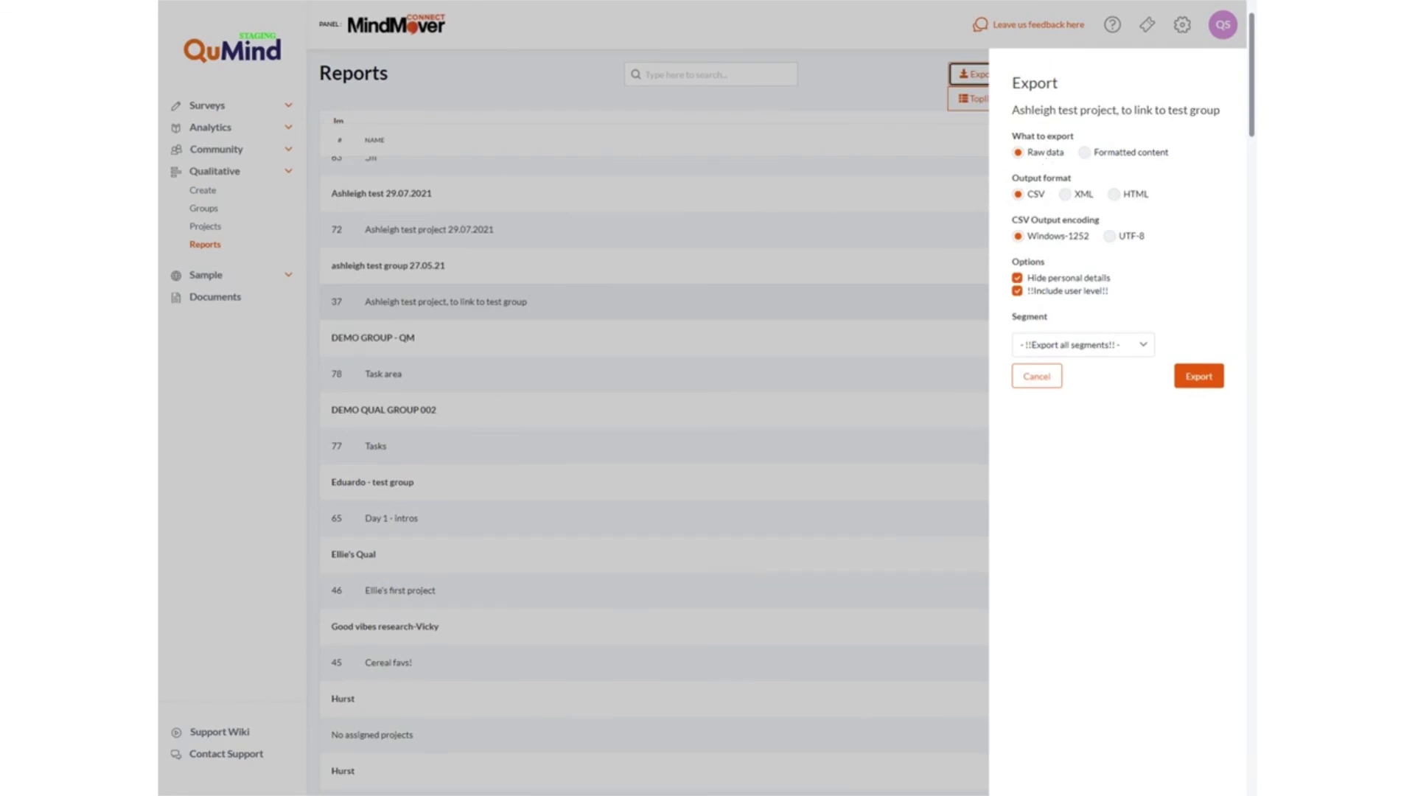
pyautogui.click(1100, 157)
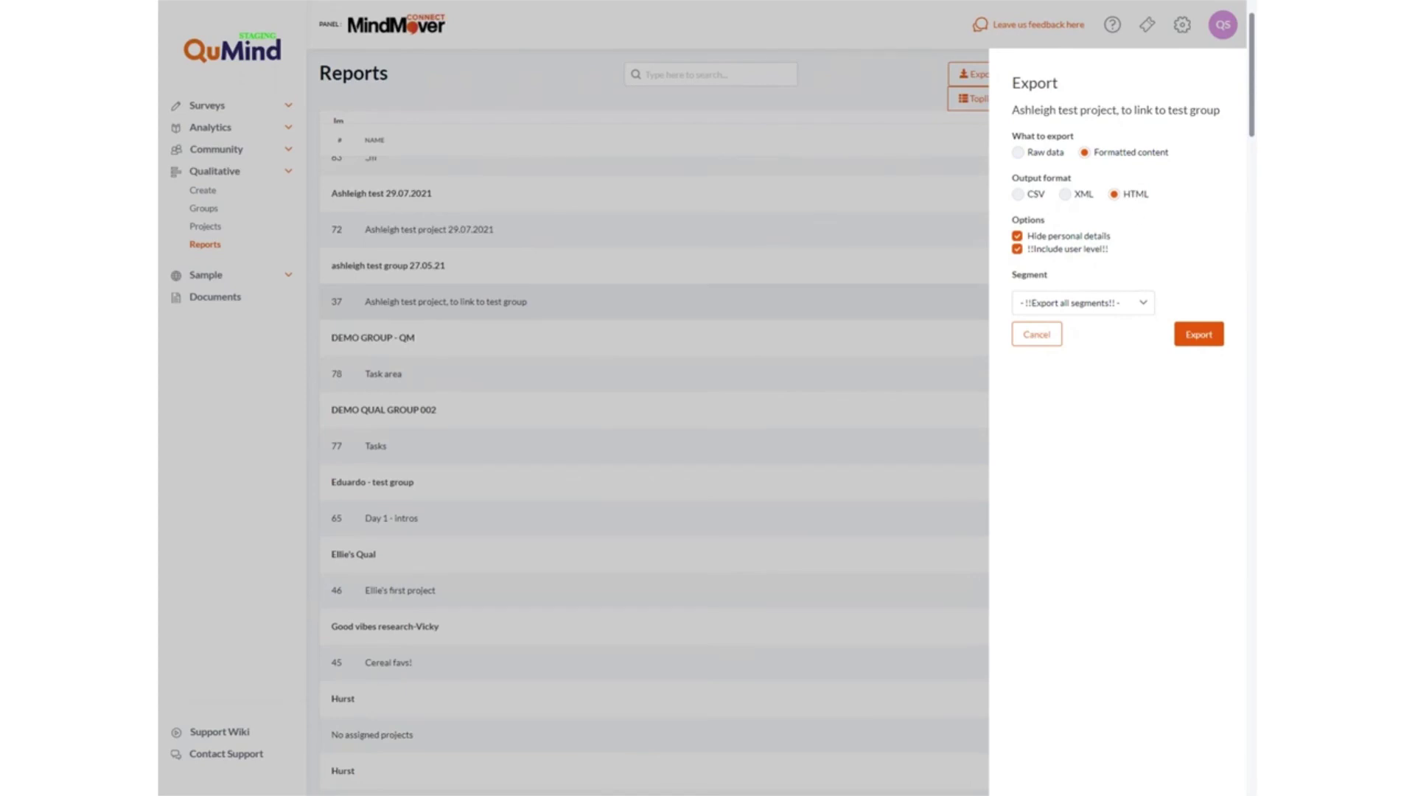
pyautogui.click(1053, 336)
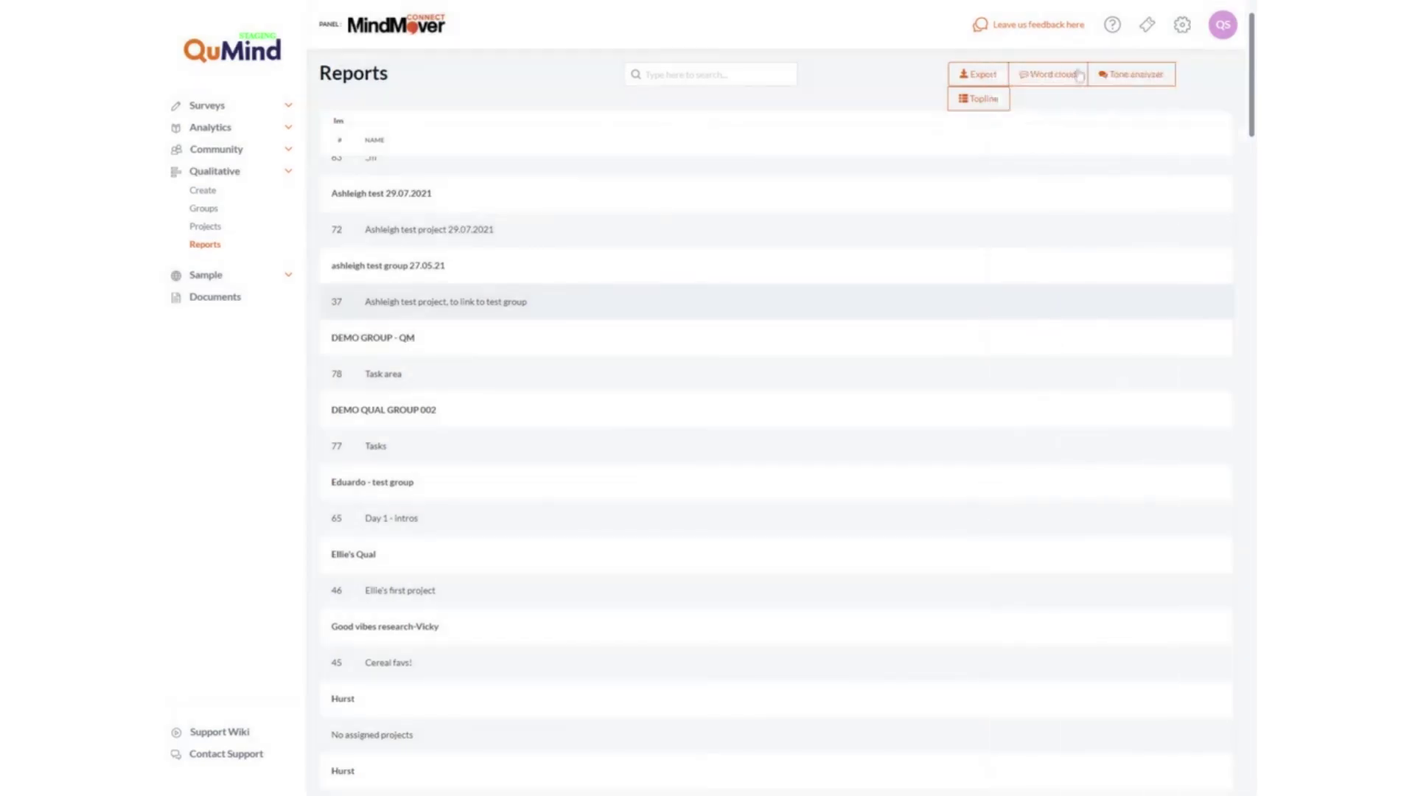